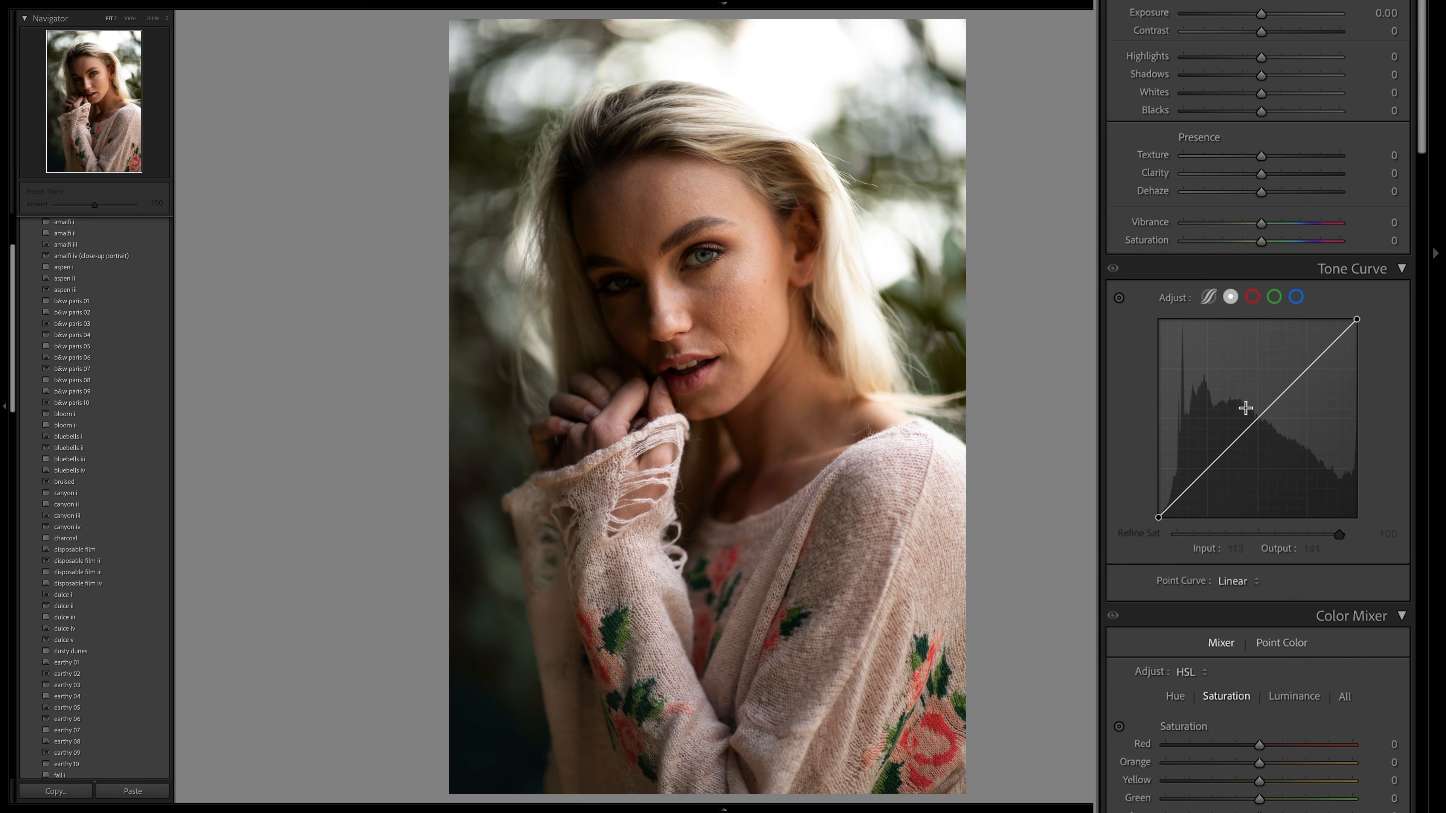
# - Try lowering the Shadows region to about -20 on the parametric tone curve, reset it, and return to the point curve
pyautogui.click(1208, 298)
pyautogui.moveTo(1188, 479); pyautogui.dragTo(1187, 493)
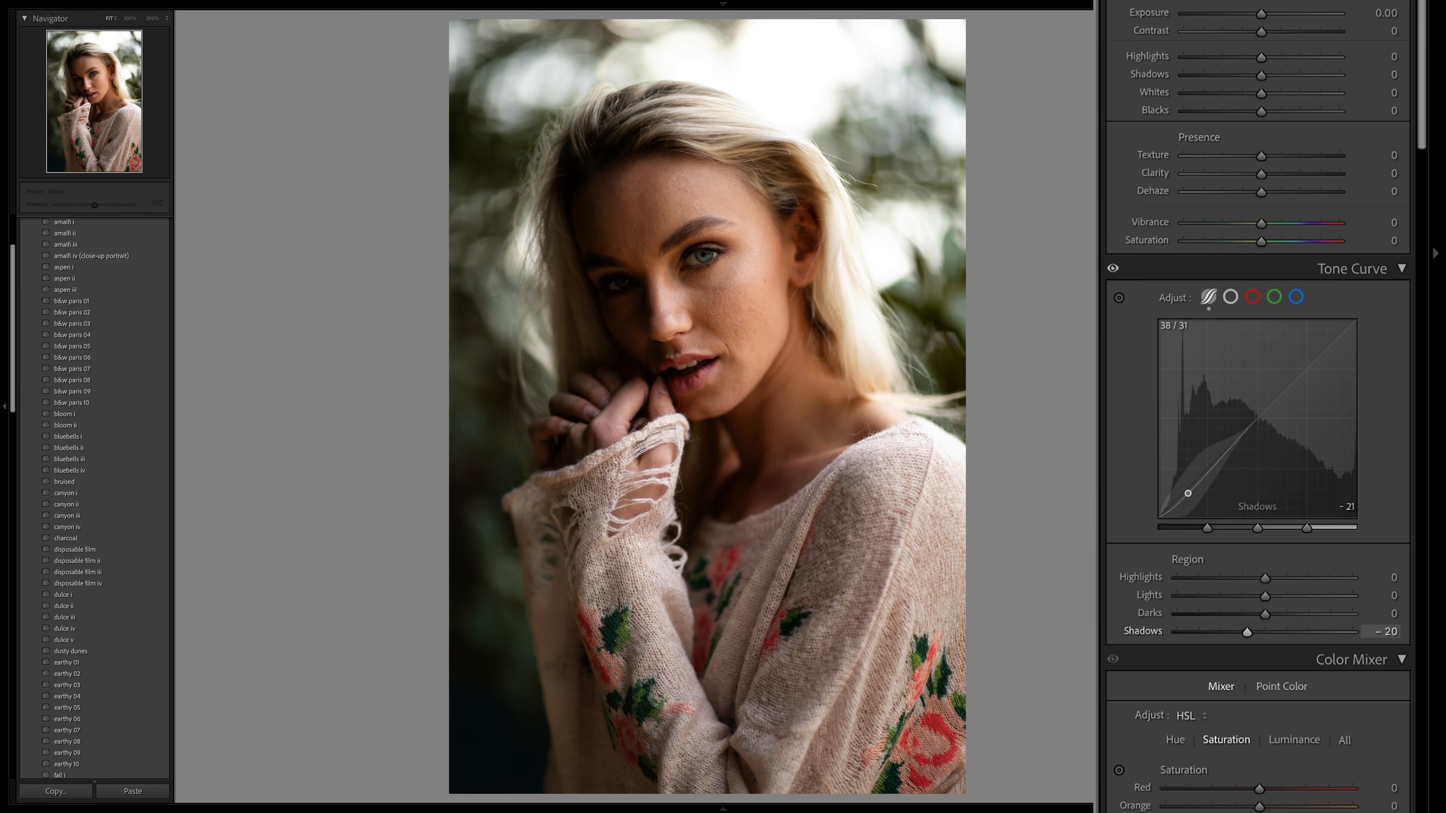
pyautogui.click(1231, 299)
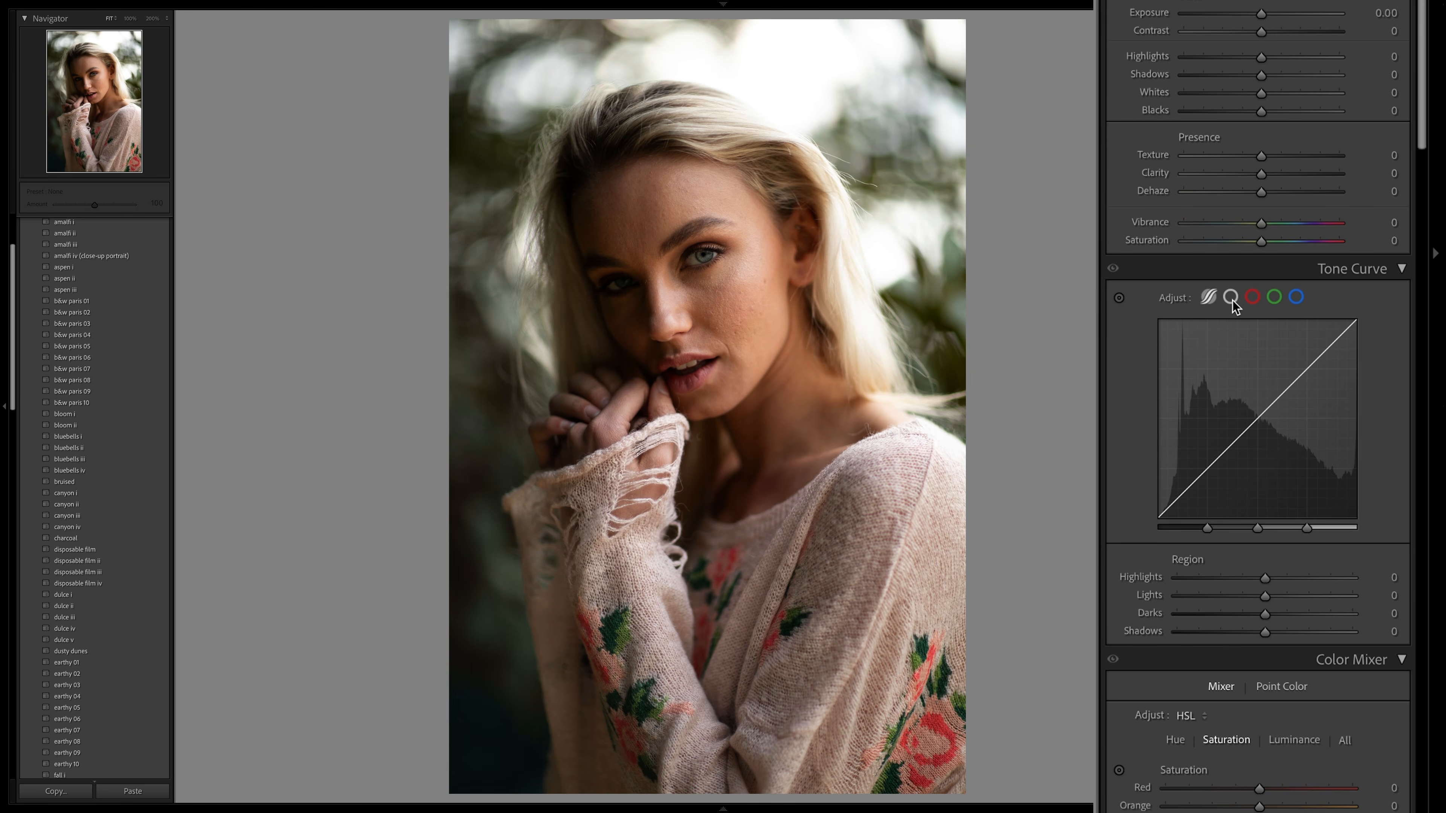
pyautogui.click(1230, 297)
# - Try pulling a shadow point and a midtone point on the point curve of the blonde woman's portrait, removing each
pyautogui.moveTo(1181, 494); pyautogui.dragTo(1219, 470)
pyautogui.doubleClick(1219, 470)
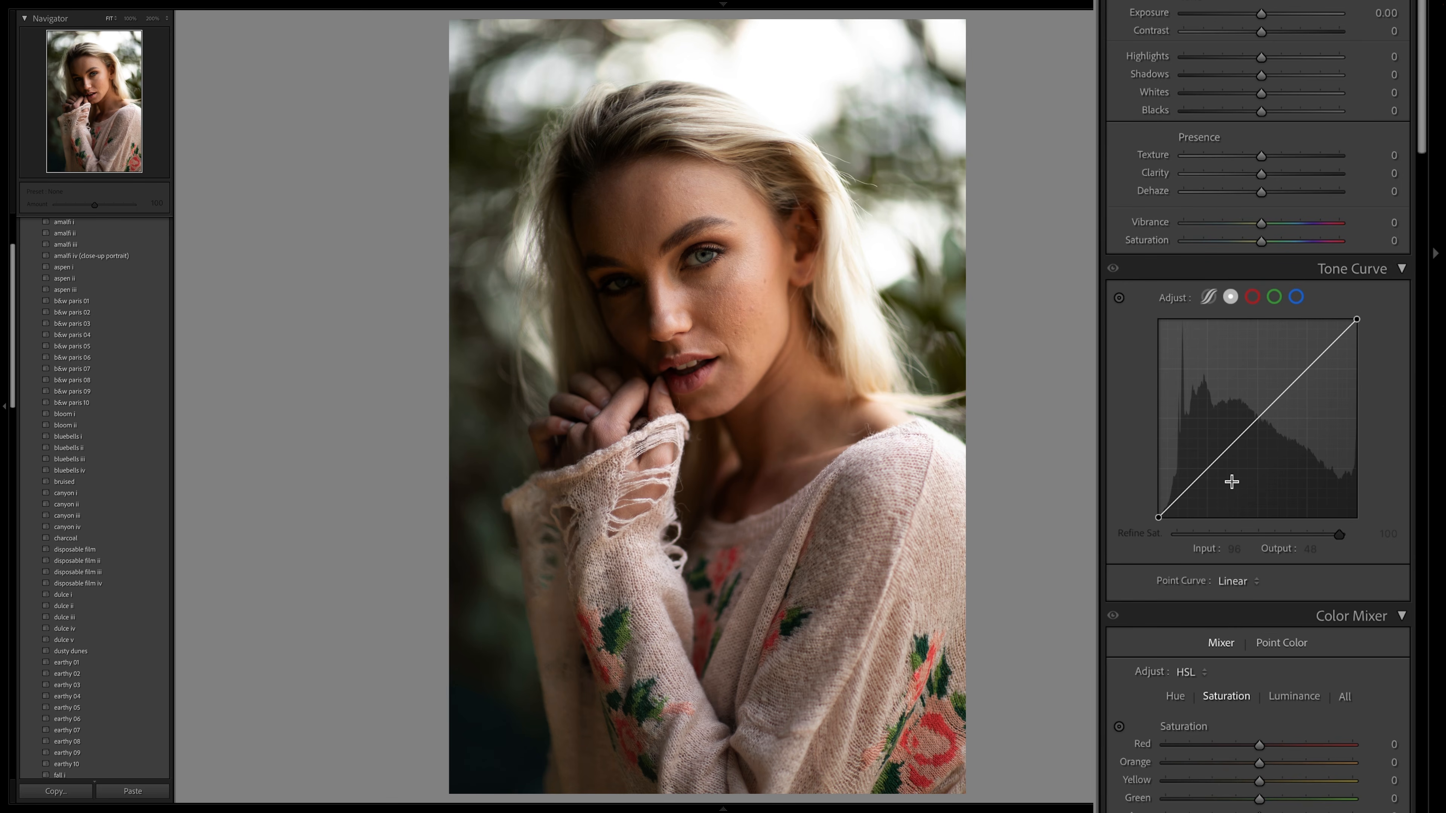
pyautogui.moveTo(1242, 432); pyautogui.dragTo(1255, 441)
pyautogui.doubleClick(1255, 441)
# - Try darkening the midtones with a curve point at input 134, output 99, and remove that point
pyautogui.moveTo(734, 319)
pyautogui.mouseDown()
pyautogui.moveTo(733, 287)
pyautogui.moveTo(733, 341)
pyautogui.mouseUp()
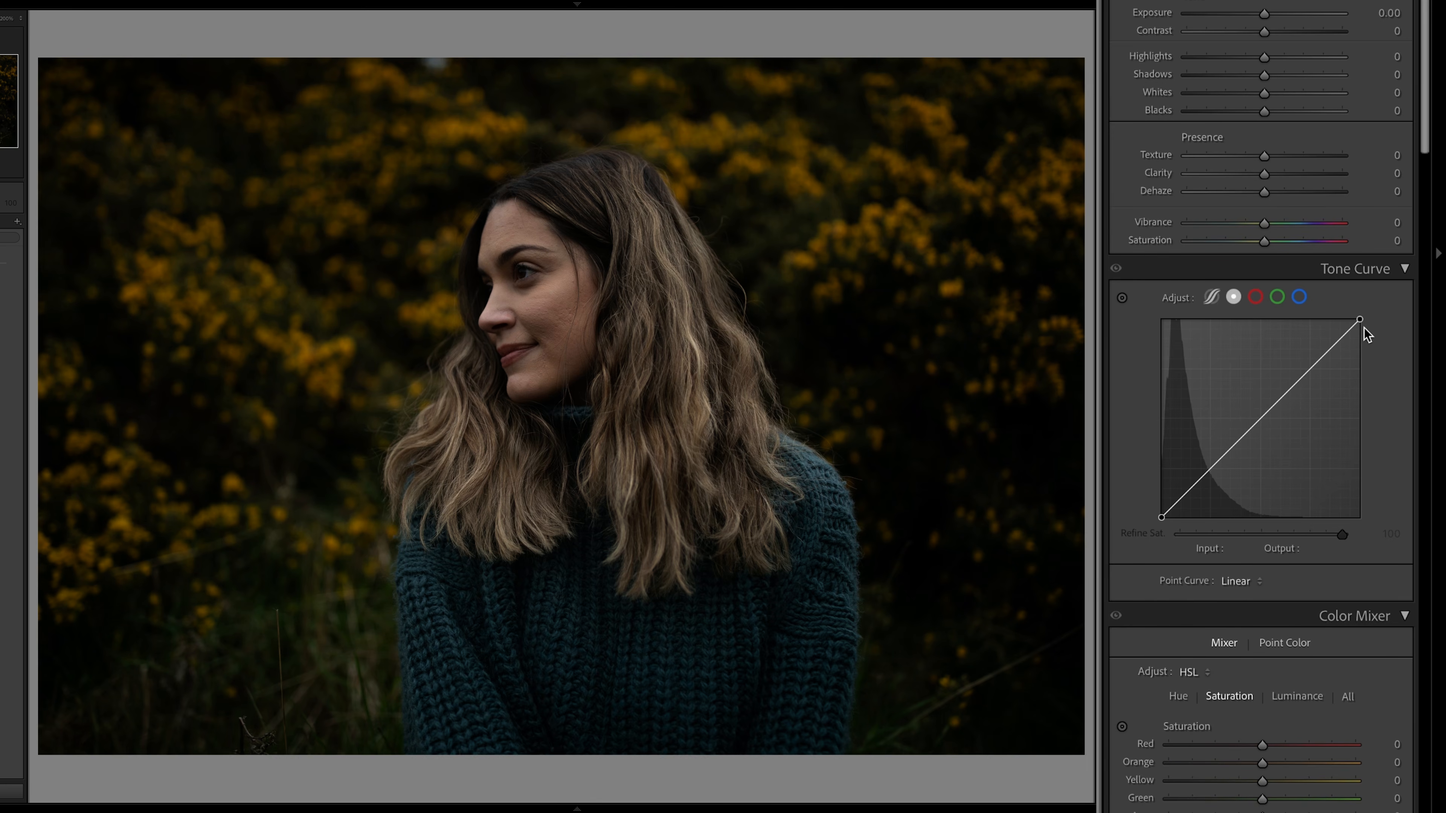
pyautogui.moveTo(1262, 420)
pyautogui.mouseDown()
pyautogui.moveTo(1235, 413)
pyautogui.moveTo(1276, 418)
pyautogui.moveTo(1265, 442)
pyautogui.mouseUp()
pyautogui.doubleClick(1237, 414)
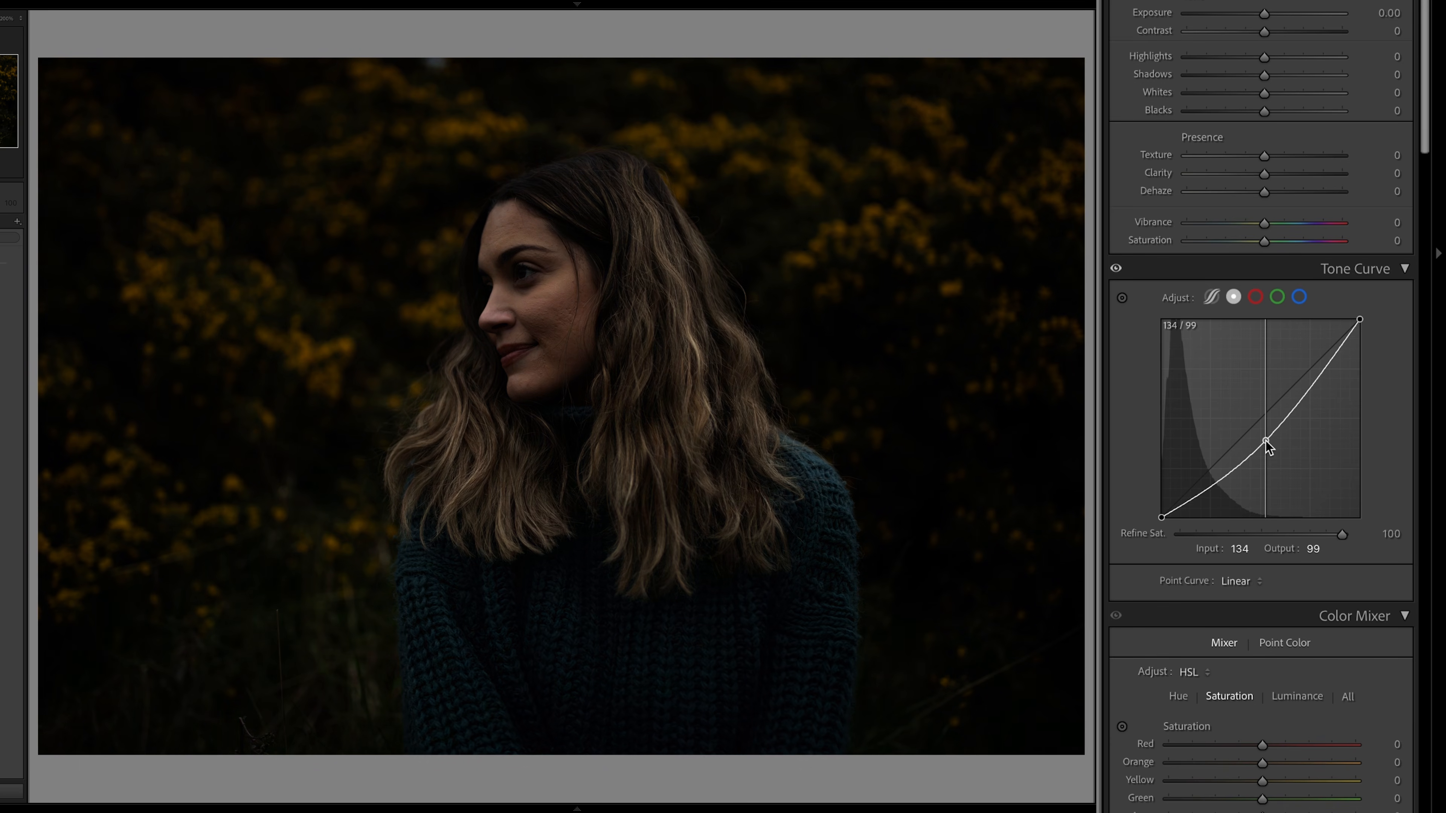
pyautogui.doubleClick(1265, 442)
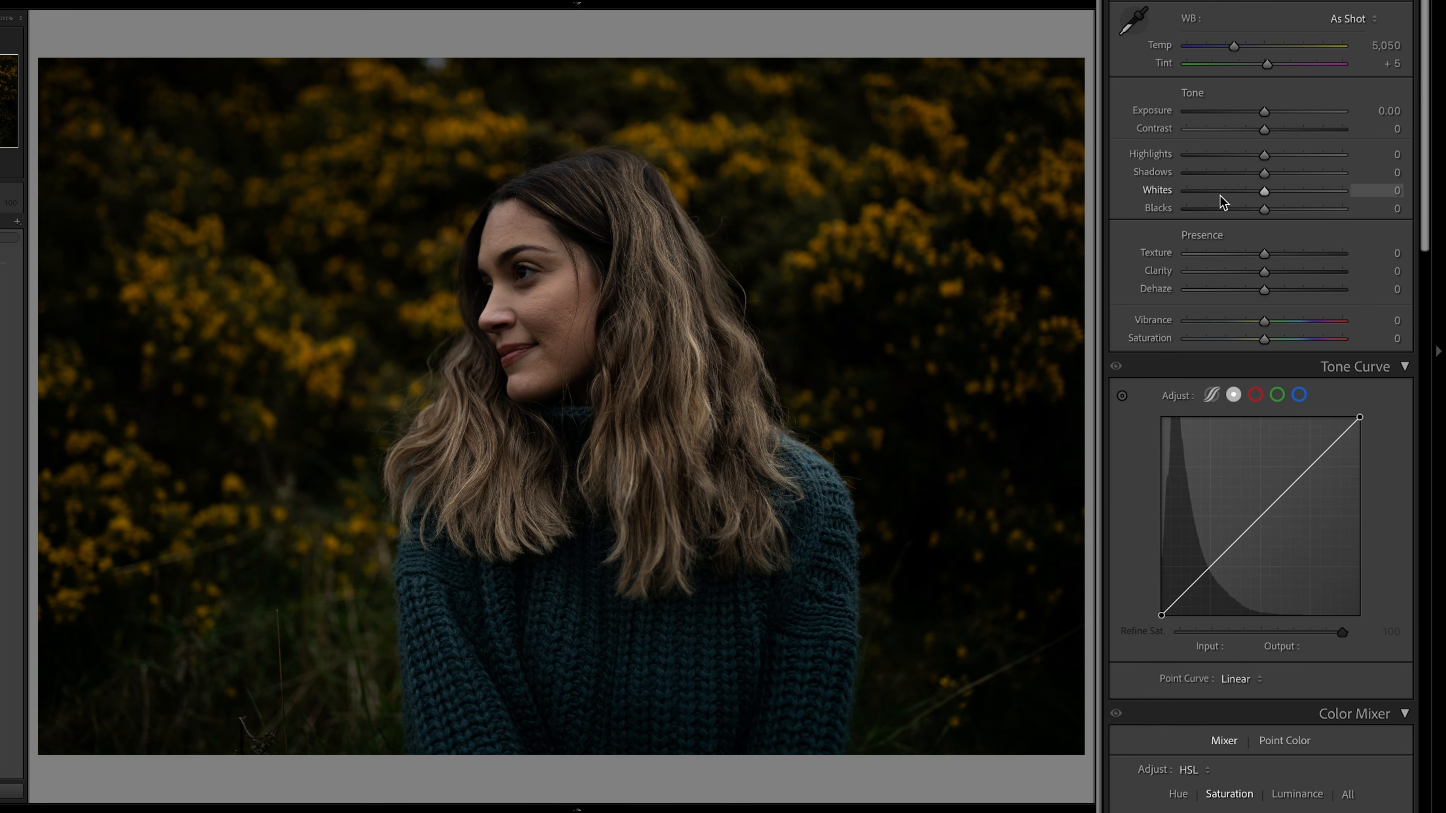
# - Try the curve's black point and lower Blacks to -50, then undo the Blacks change
pyautogui.moveTo(1163, 615)
pyautogui.mouseDown()
pyautogui.moveTo(1177, 620)
pyautogui.moveTo(1156, 599)
pyautogui.moveTo(1152, 620)
pyautogui.mouseUp()
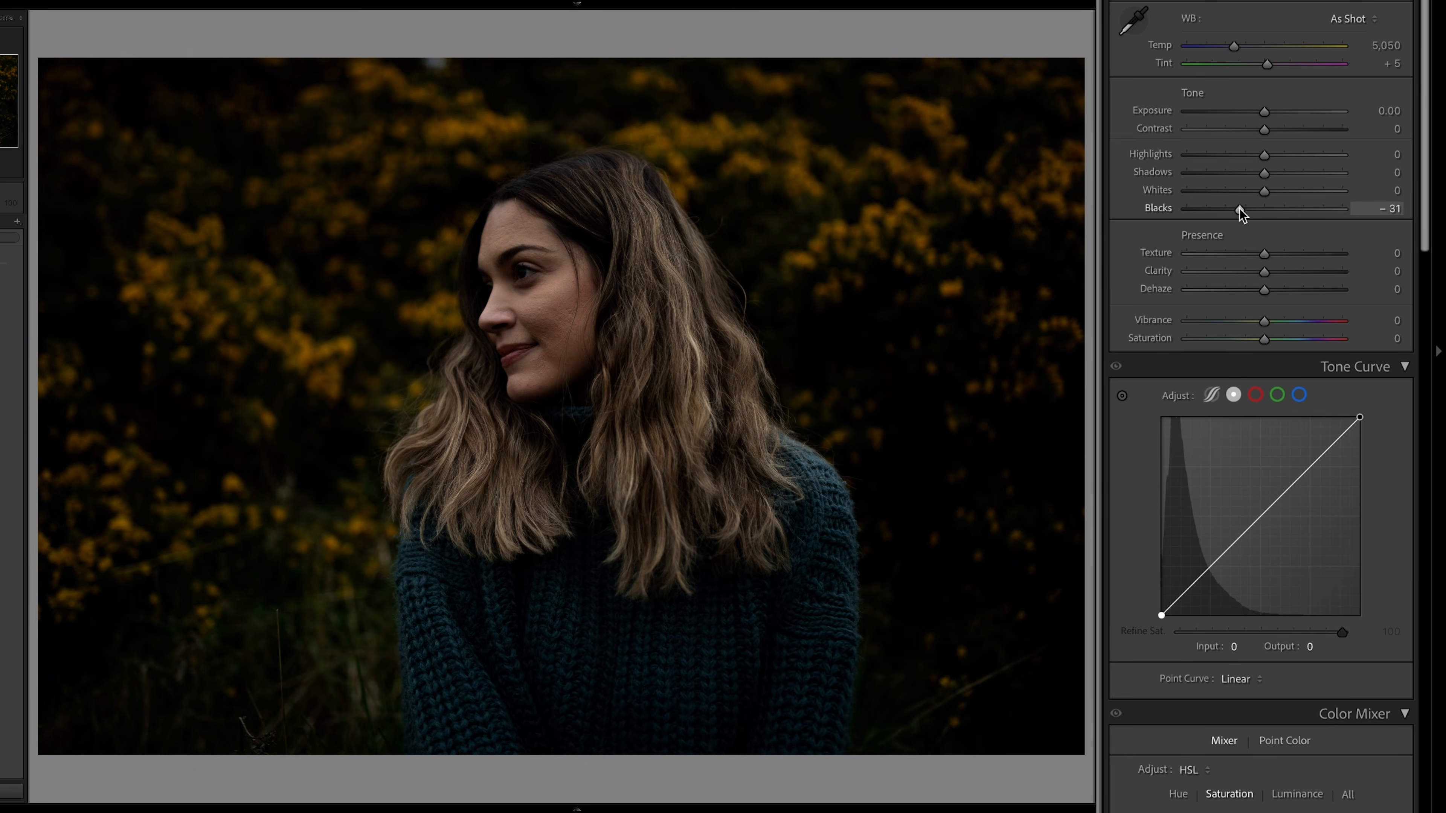
pyautogui.moveTo(1231, 214); pyautogui.dragTo(1225, 212)
pyautogui.hotkey('ctrl', 'z')
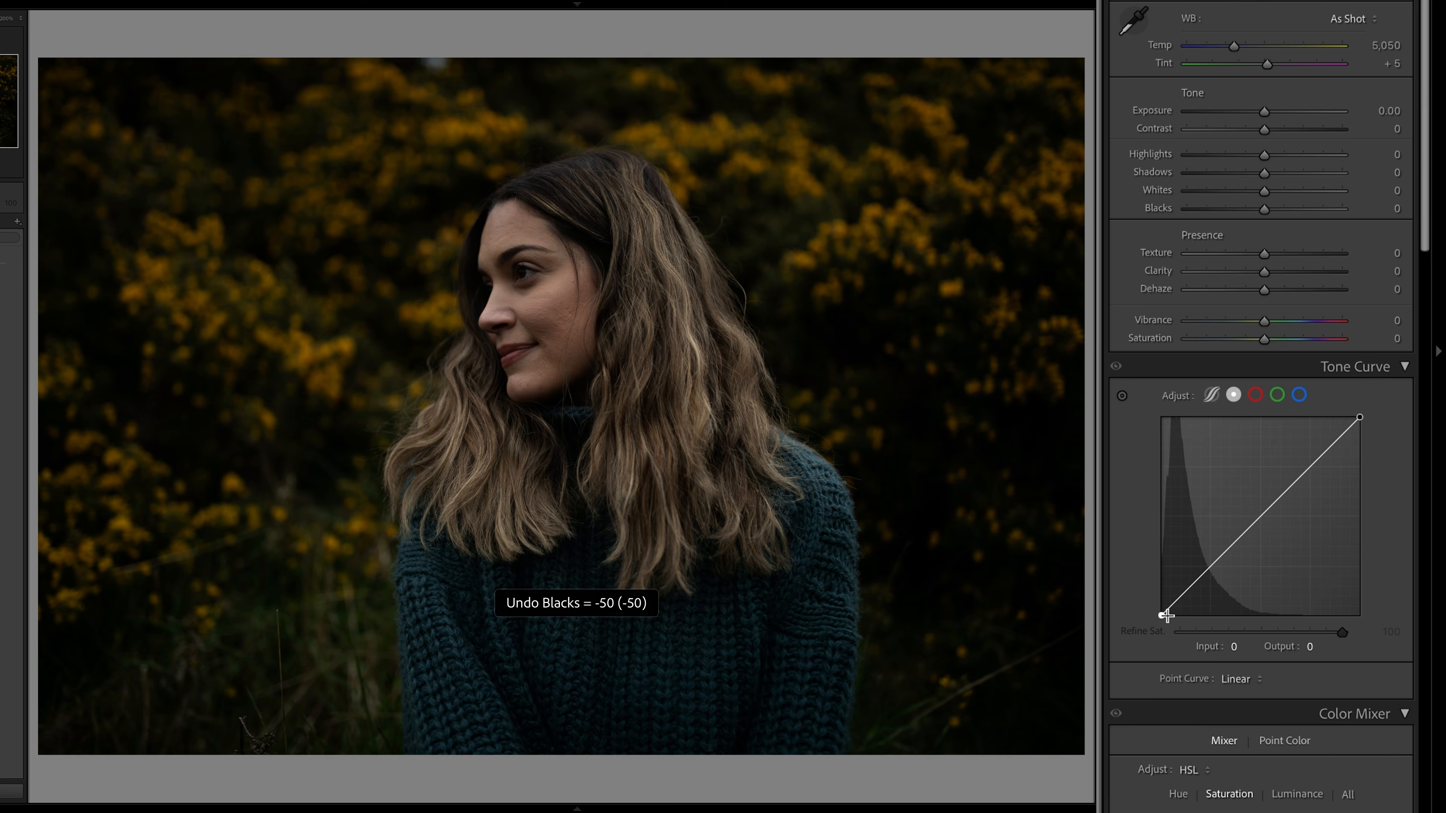
# - Try moving the curve's black point to input 29, output 0 and a shadow point to input 72, output 49, undoing each
pyautogui.moveTo(1160, 615); pyautogui.dragTo(1183, 619)
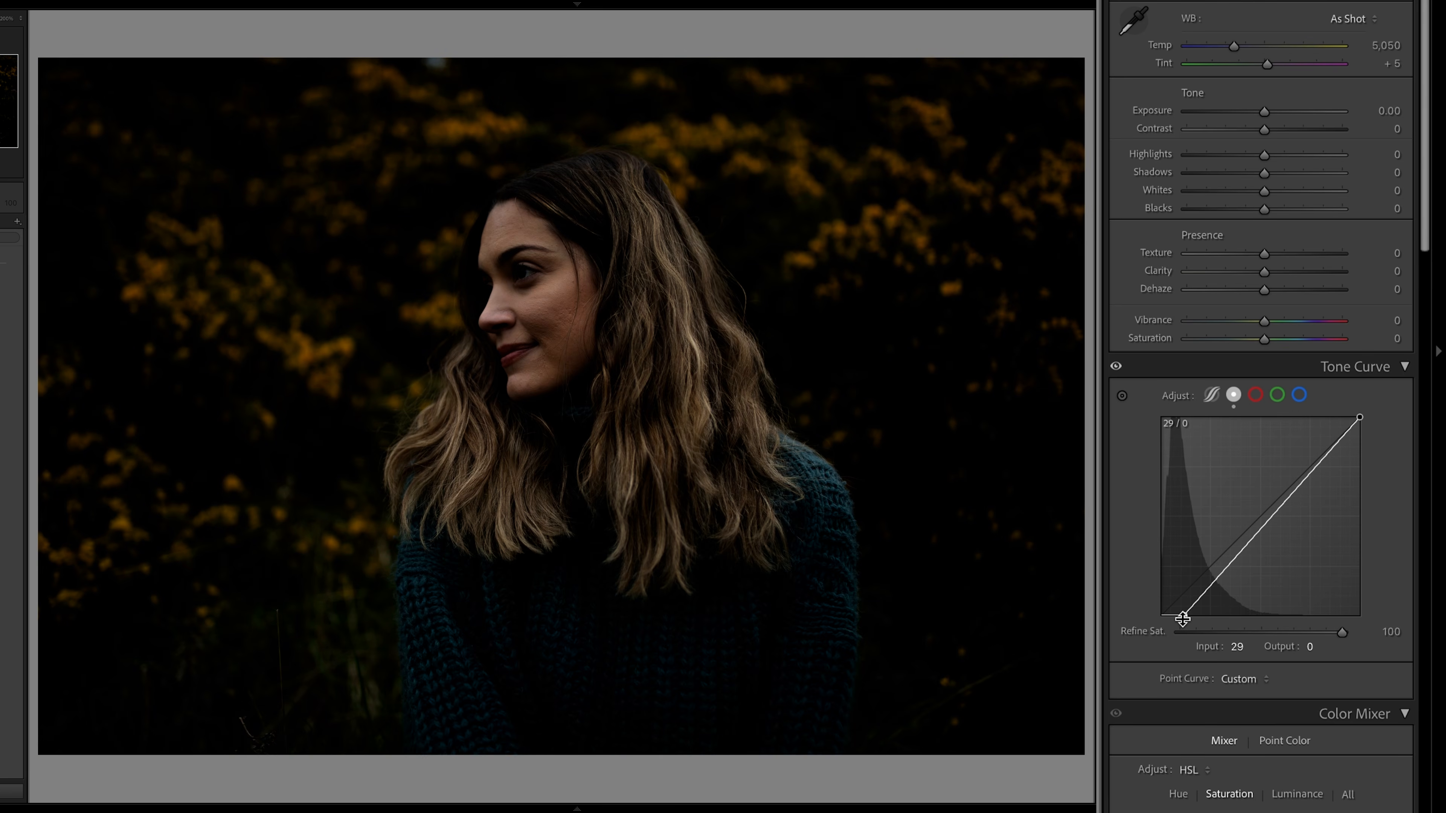
pyautogui.hotkey('ctrl', 'z')
pyautogui.moveTo(1216, 565); pyautogui.dragTo(1217, 577)
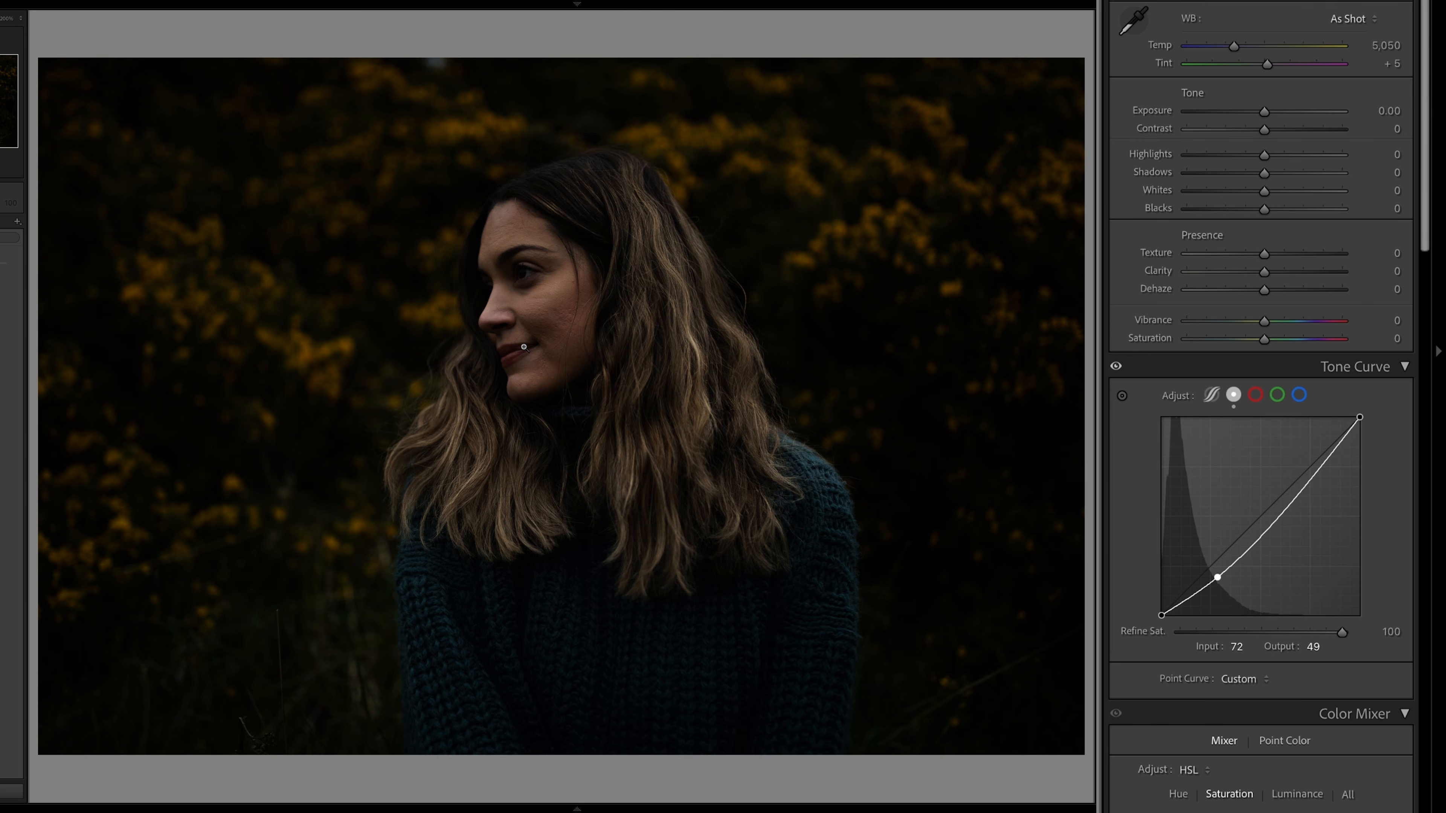
pyautogui.hotkey('ctrl', 'z')
# - Try shifting the curve's midtones and slightly lowering Exposure, undoing each change
pyautogui.moveTo(1248, 520)
pyautogui.mouseDown()
pyautogui.moveTo(1265, 529)
pyautogui.moveTo(1244, 512)
pyautogui.mouseUp()
pyautogui.hotkey('ctrl', 'z')
pyautogui.moveTo(1264, 108); pyautogui.dragTo(1257, 109)
pyautogui.hotkey('ctrl', 'z')
# - Try adding and shifting a highlights point on the upper part of the curve, and undo it
pyautogui.click(1304, 472)
pyautogui.moveTo(1310, 475)
pyautogui.mouseDown()
pyautogui.moveTo(1296, 462)
pyautogui.moveTo(1317, 472)
pyautogui.mouseUp()
pyautogui.hotkey('ctrl', 'z')
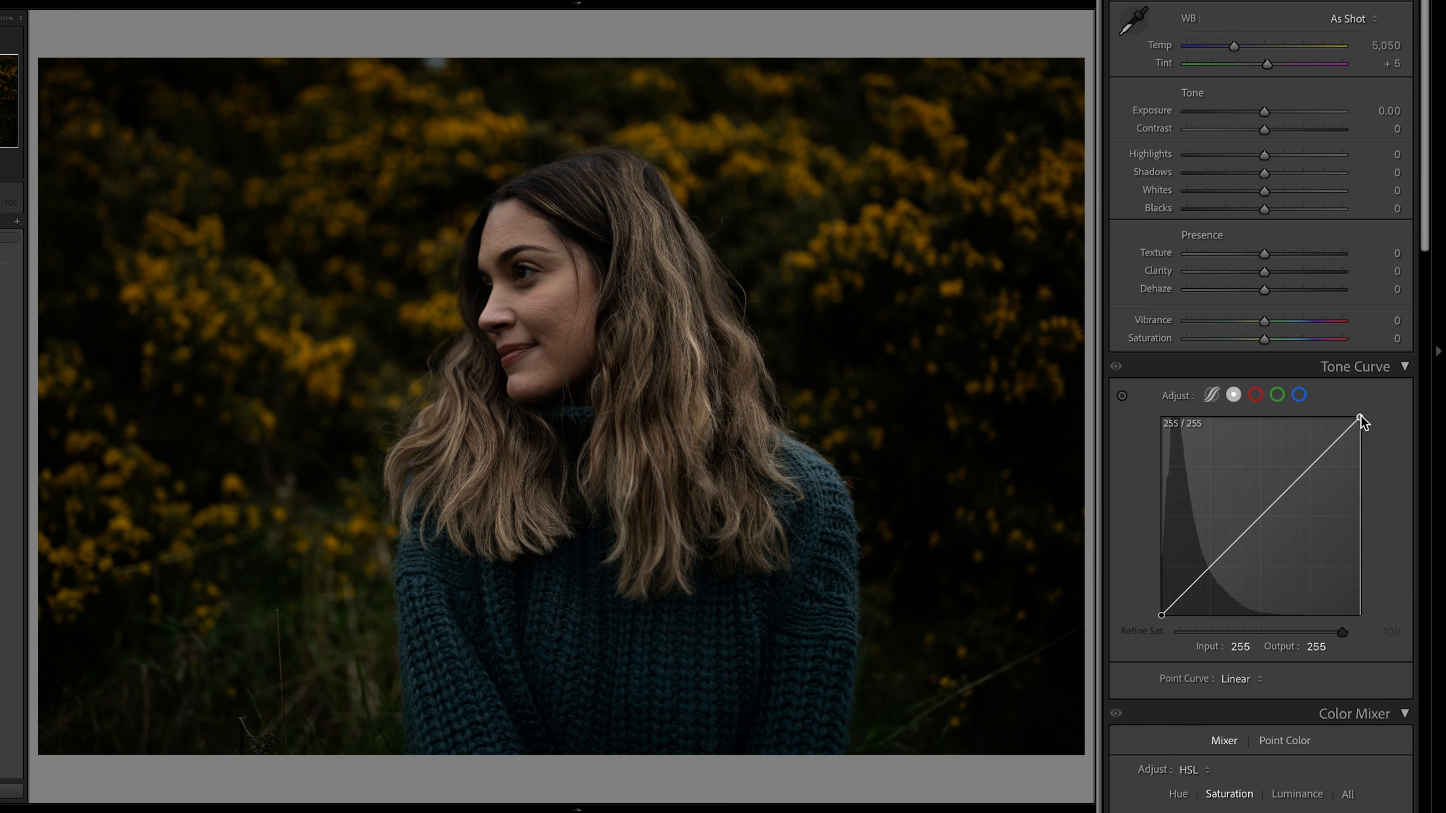
# - Compare the curve's white point with the Whites slider by trying Whites at -100 and resetting it
pyautogui.moveTo(1359, 420)
pyautogui.mouseDown()
pyautogui.moveTo(1377, 443)
pyautogui.moveTo(1373, 401)
pyautogui.moveTo(1342, 403)
pyautogui.moveTo(1380, 400)
pyautogui.moveTo(1368, 408)
pyautogui.mouseUp()
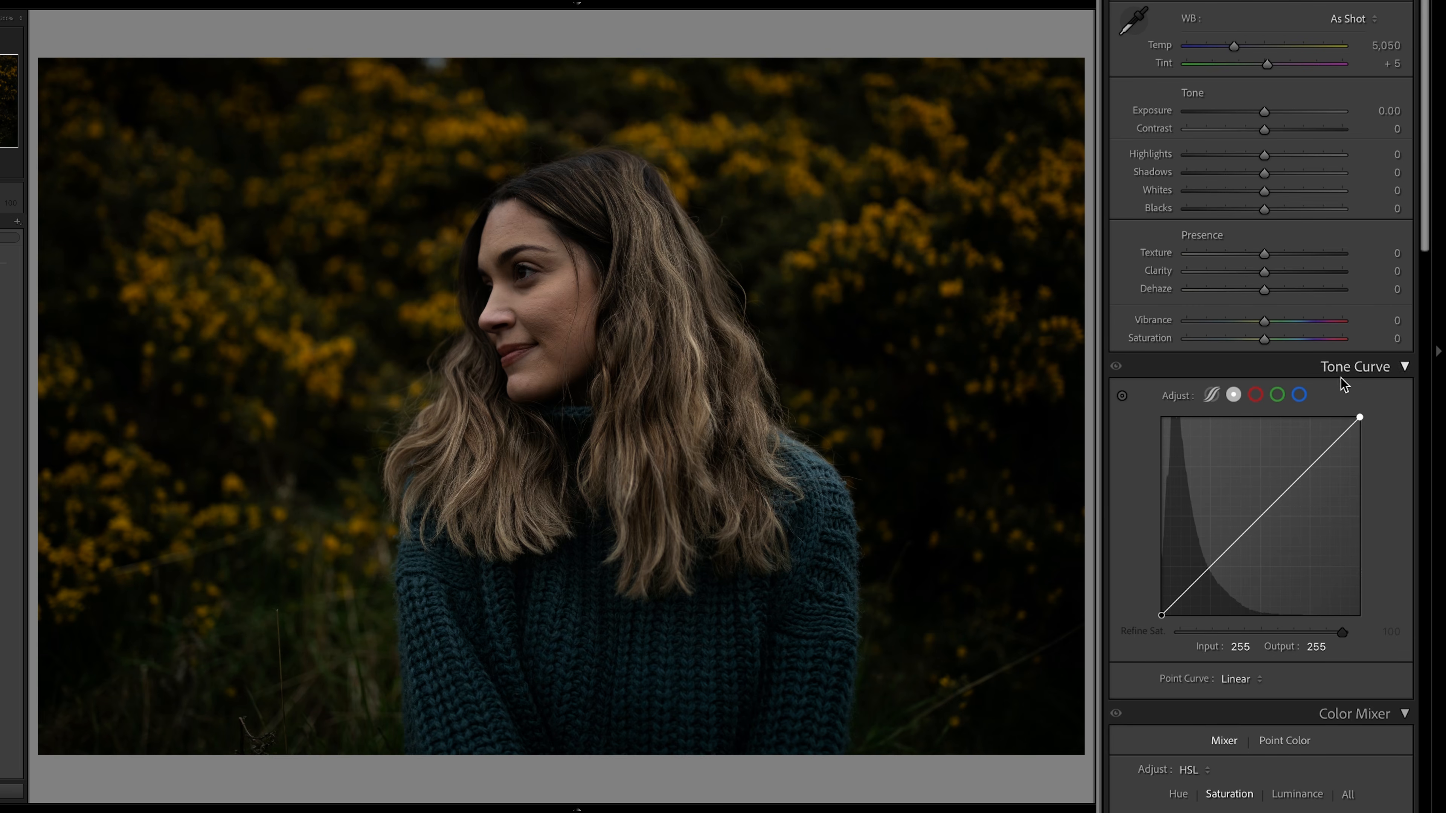
pyautogui.moveTo(1262, 196); pyautogui.dragTo(1188, 197)
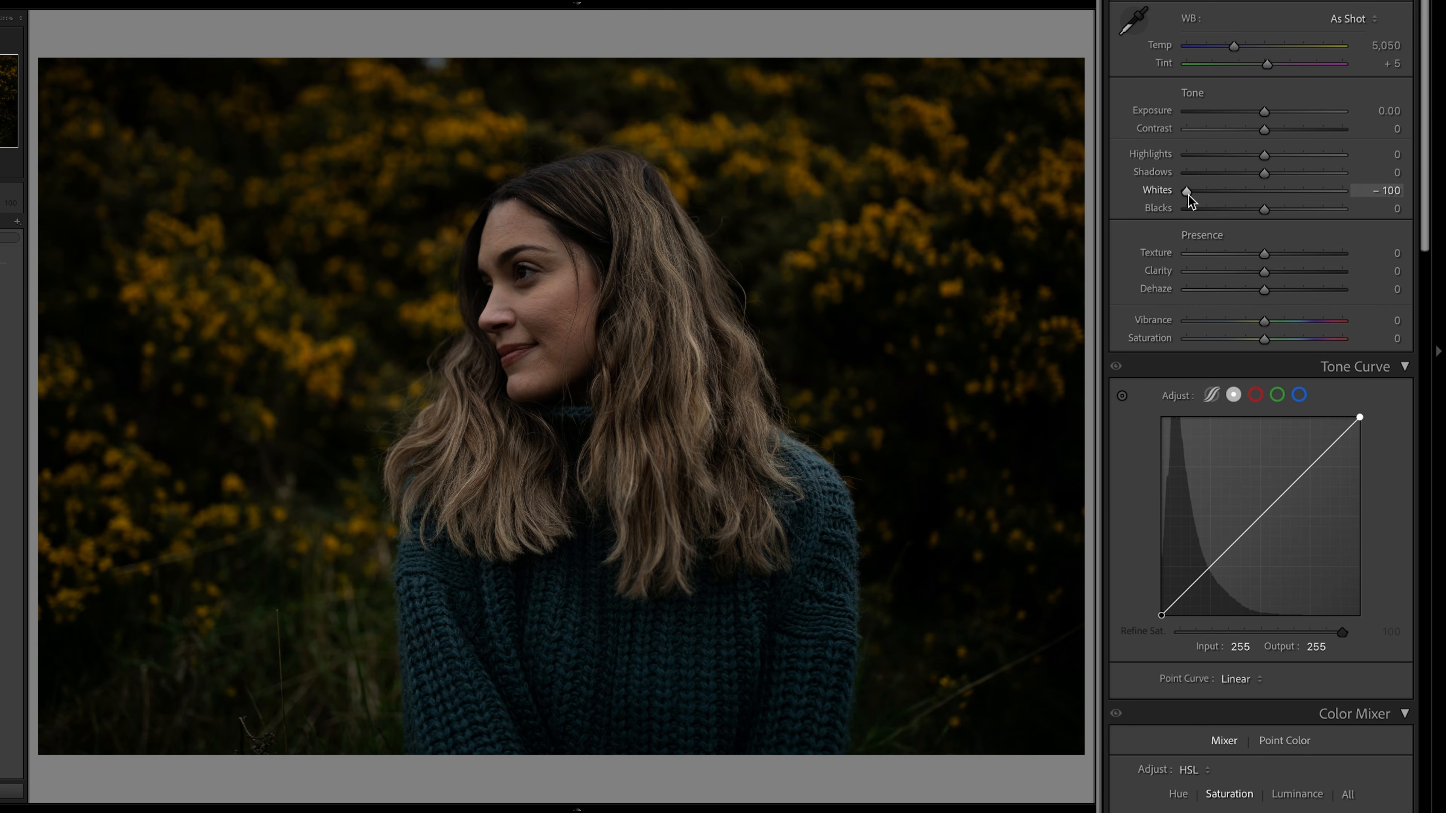
pyautogui.doubleClick(1188, 194)
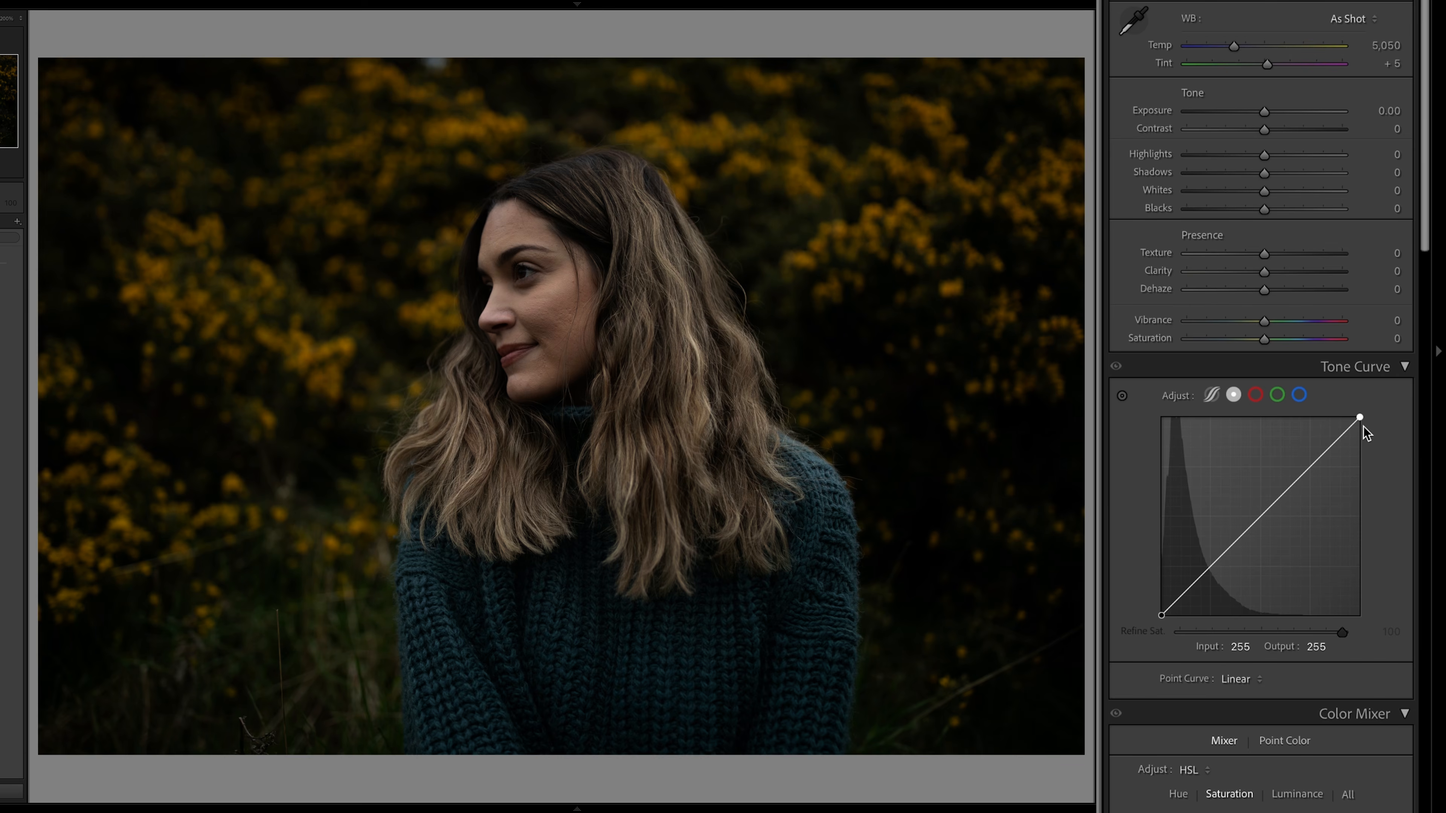
pyautogui.moveTo(1362, 426); pyautogui.dragTo(1370, 431)
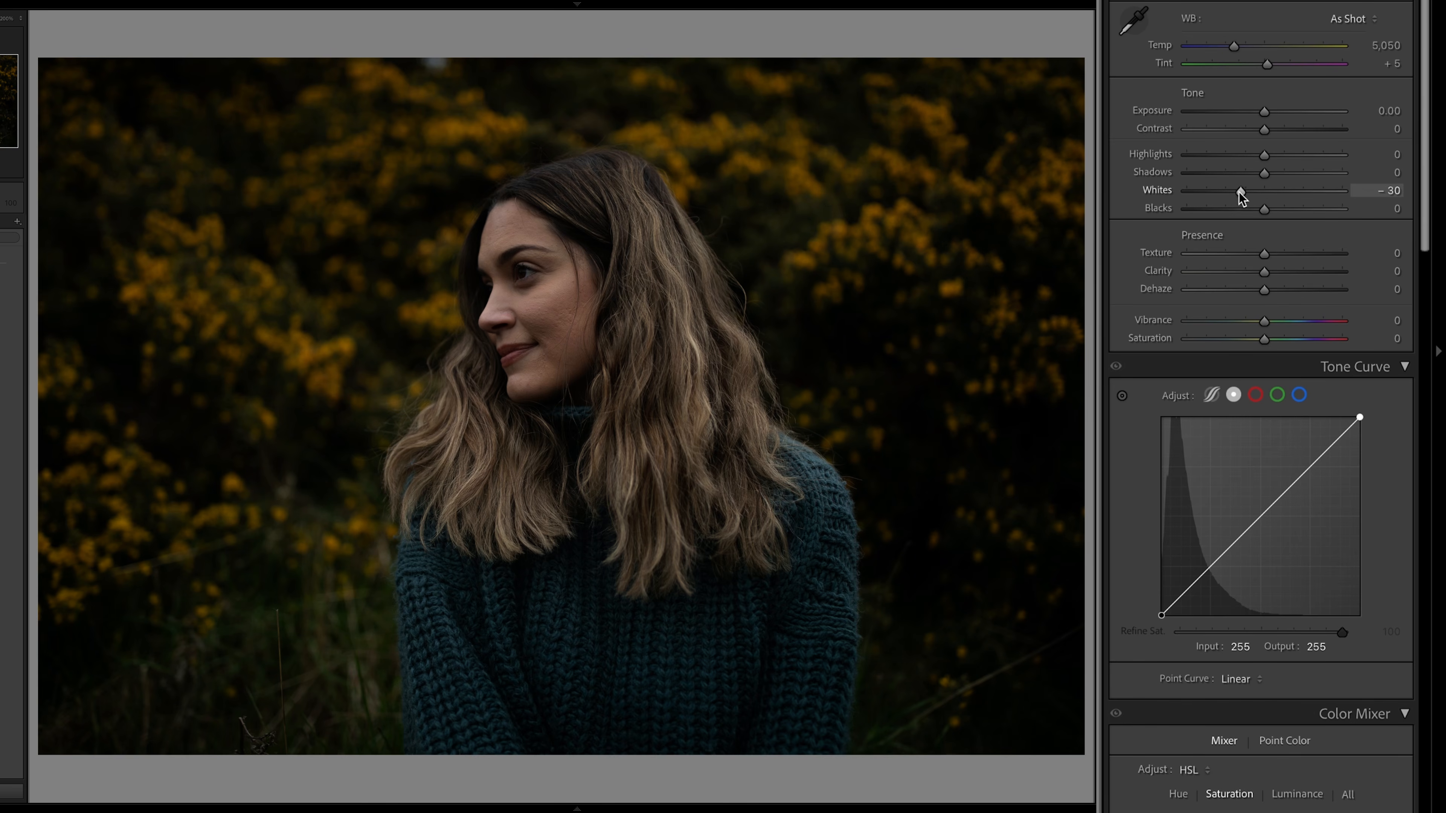
pyautogui.moveTo(1241, 196); pyautogui.dragTo(1177, 197)
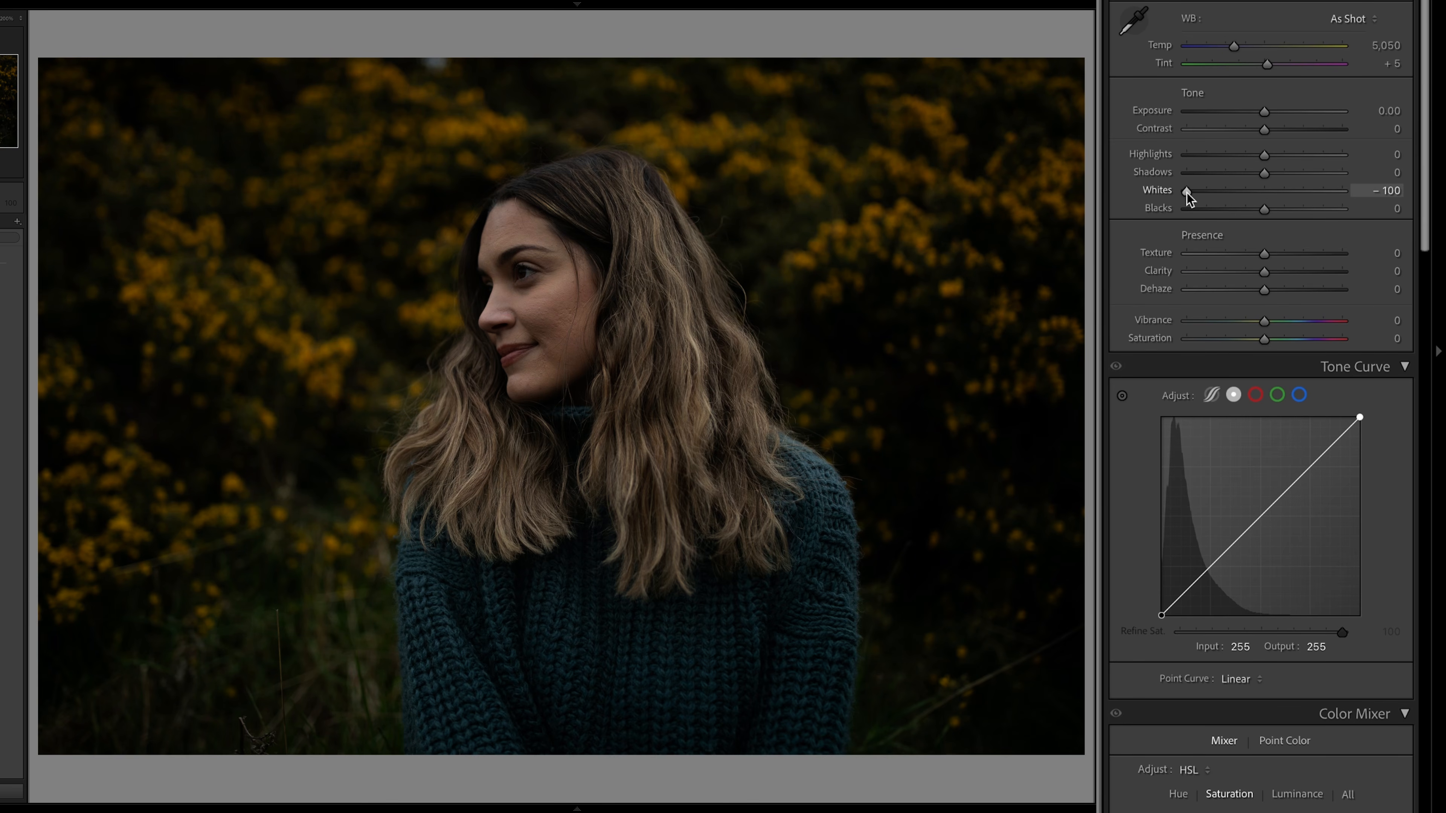
pyautogui.doubleClick(1187, 191)
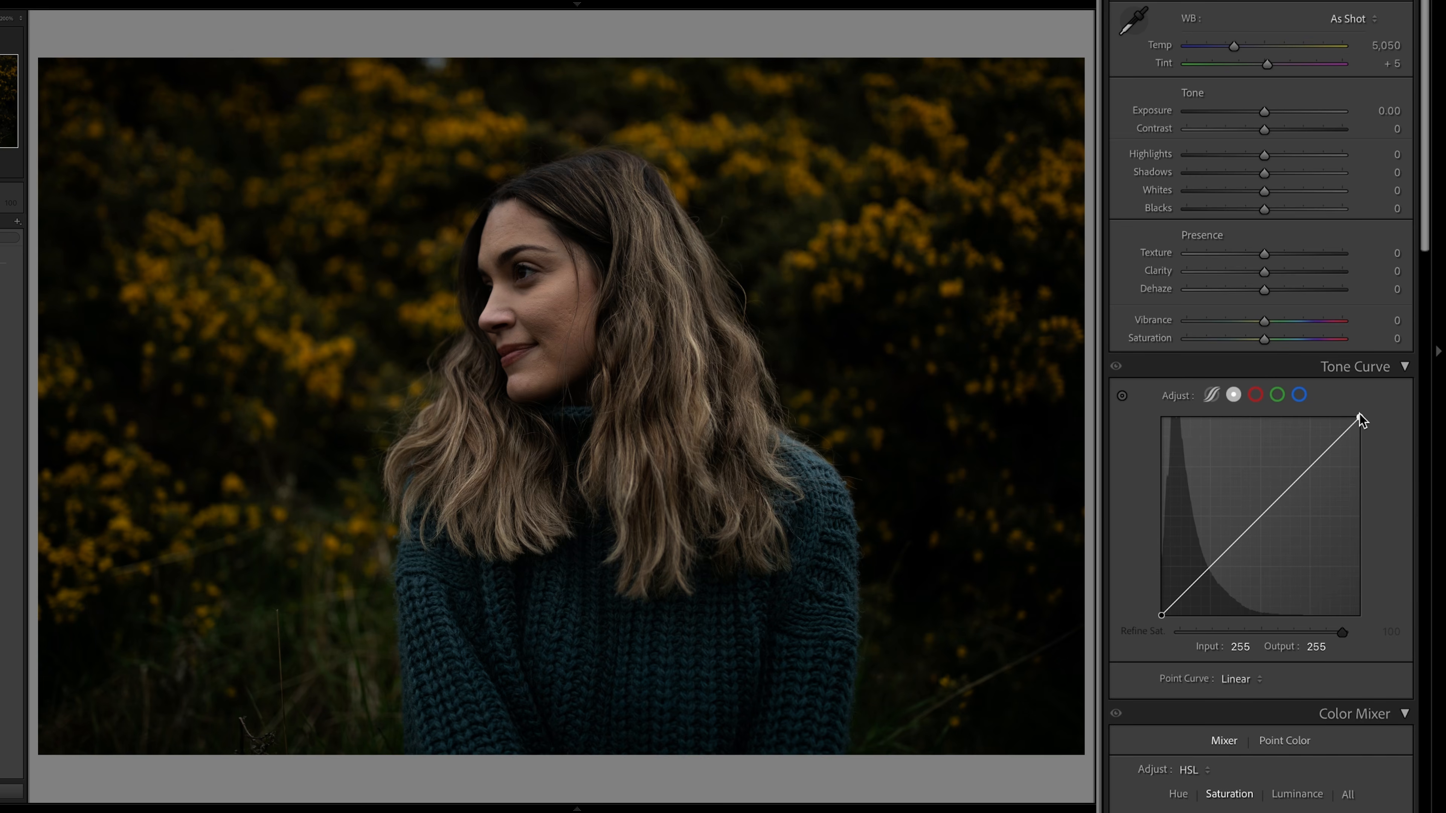
pyautogui.moveTo(1359, 418); pyautogui.dragTo(1245, 163)
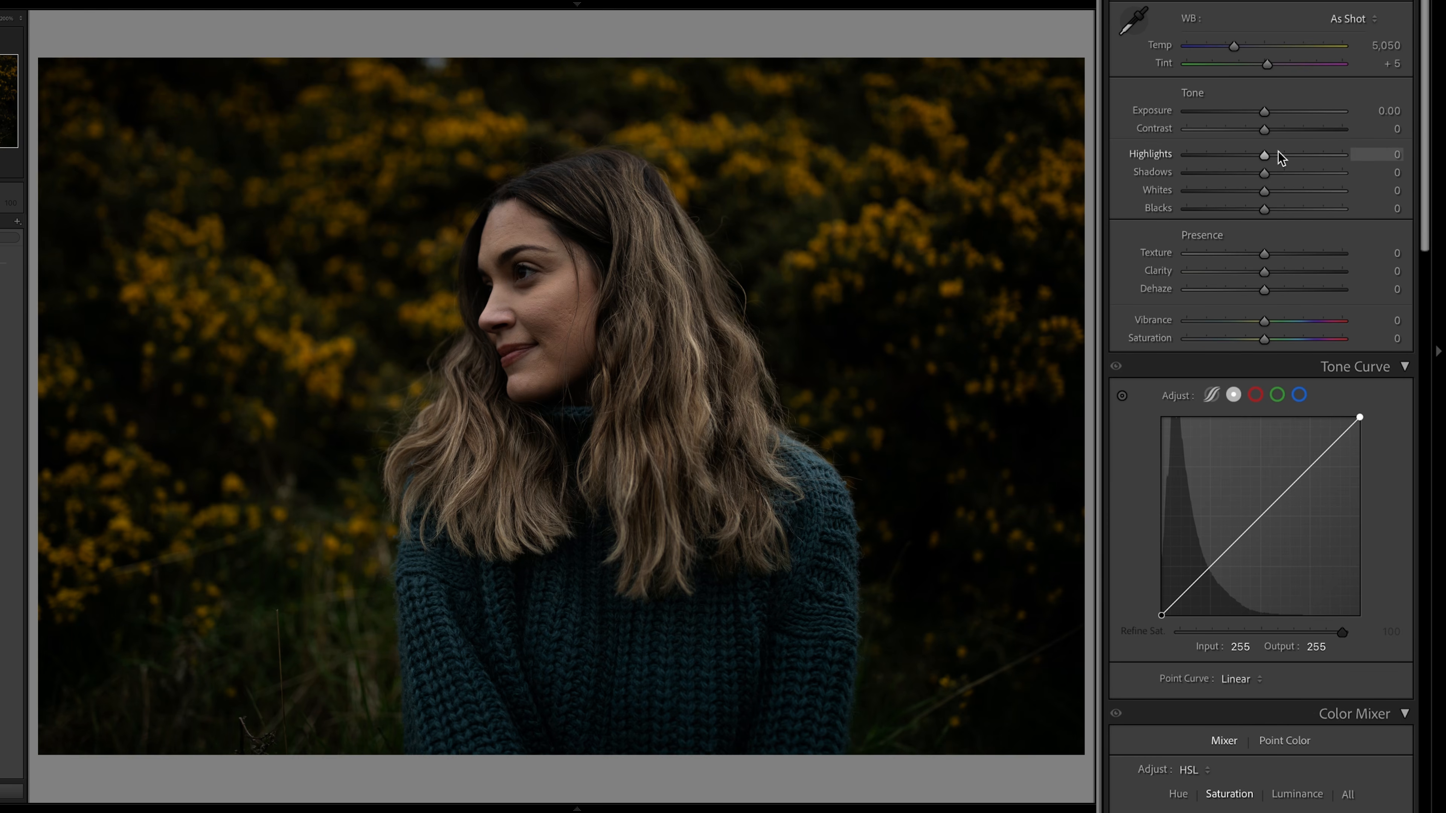
# - Set Exposure to +0.50, Highlights to -25, Shadows to +100 and Blacks to +16, and compare the photo before and after
pyautogui.moveTo(1264, 155); pyautogui.dragTo(1273, 113)
pyautogui.moveTo(1266, 175); pyautogui.dragTo(1343, 173)
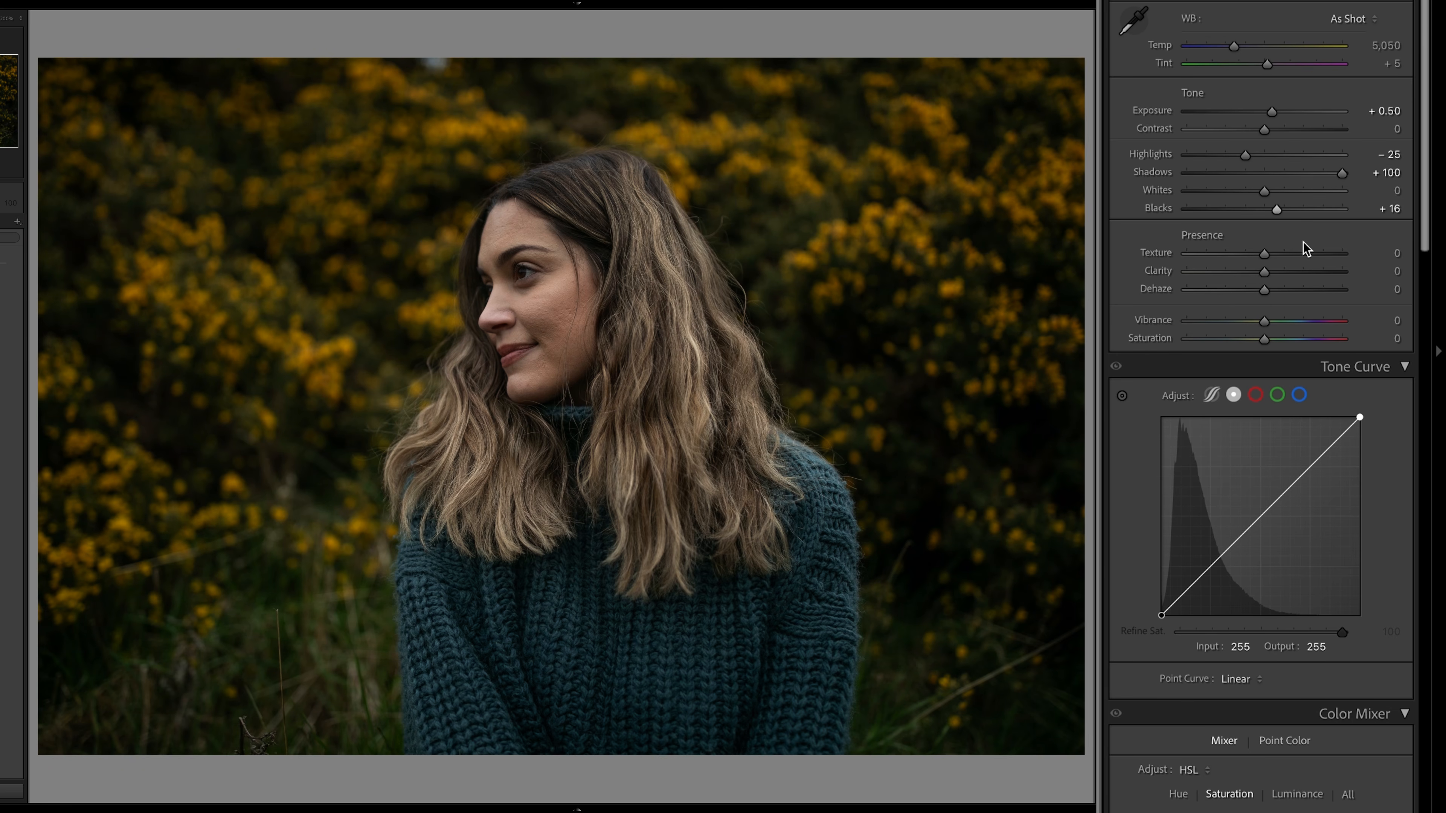
pyautogui.press('\\')
pyautogui.press('\\')
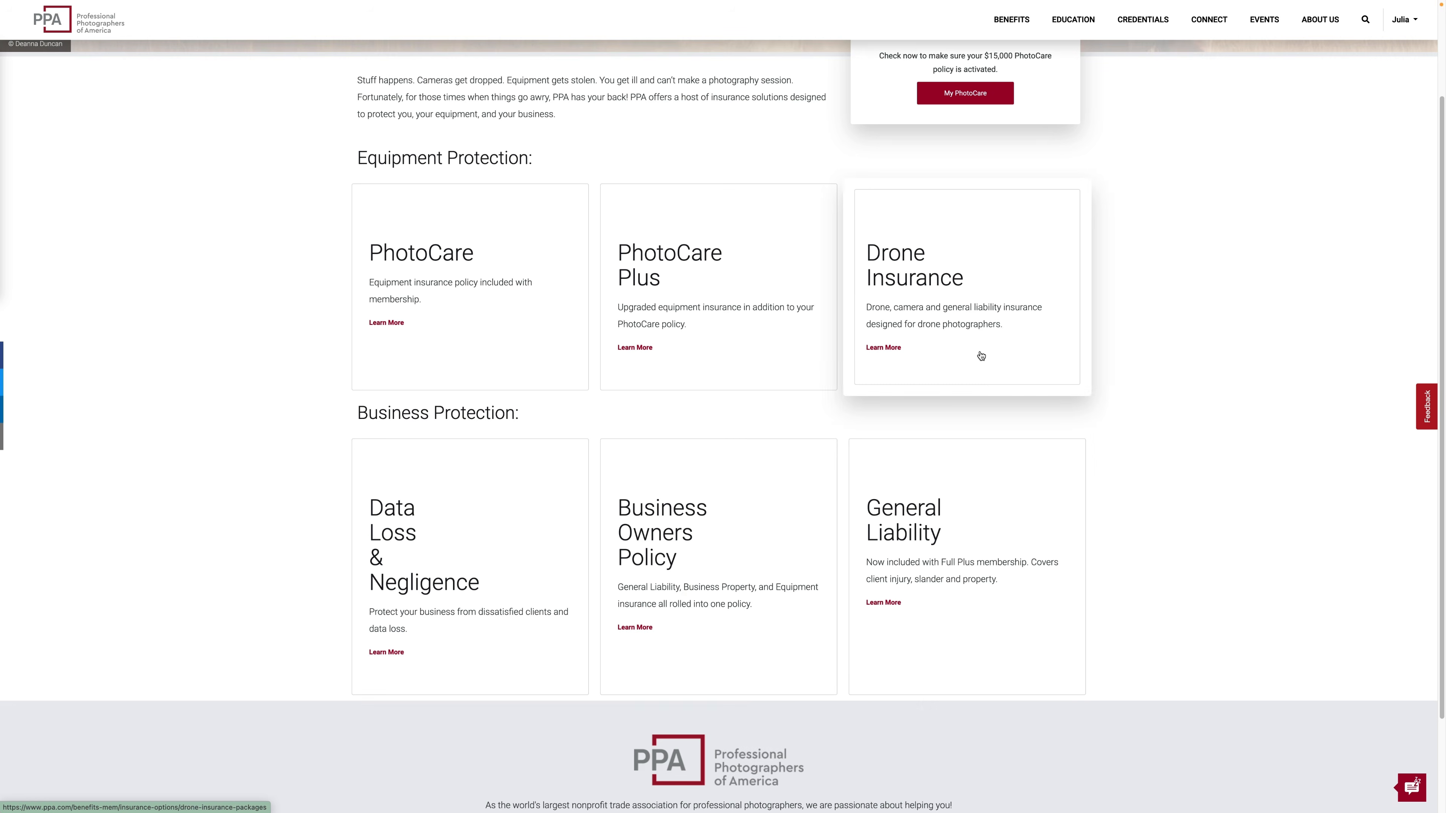
# - On the PPA website, open Data Loss & Negligence and expand the sections on the Indemnification Trust and getting help from it
pyautogui.click(495, 490)
pyautogui.click(1062, 168)
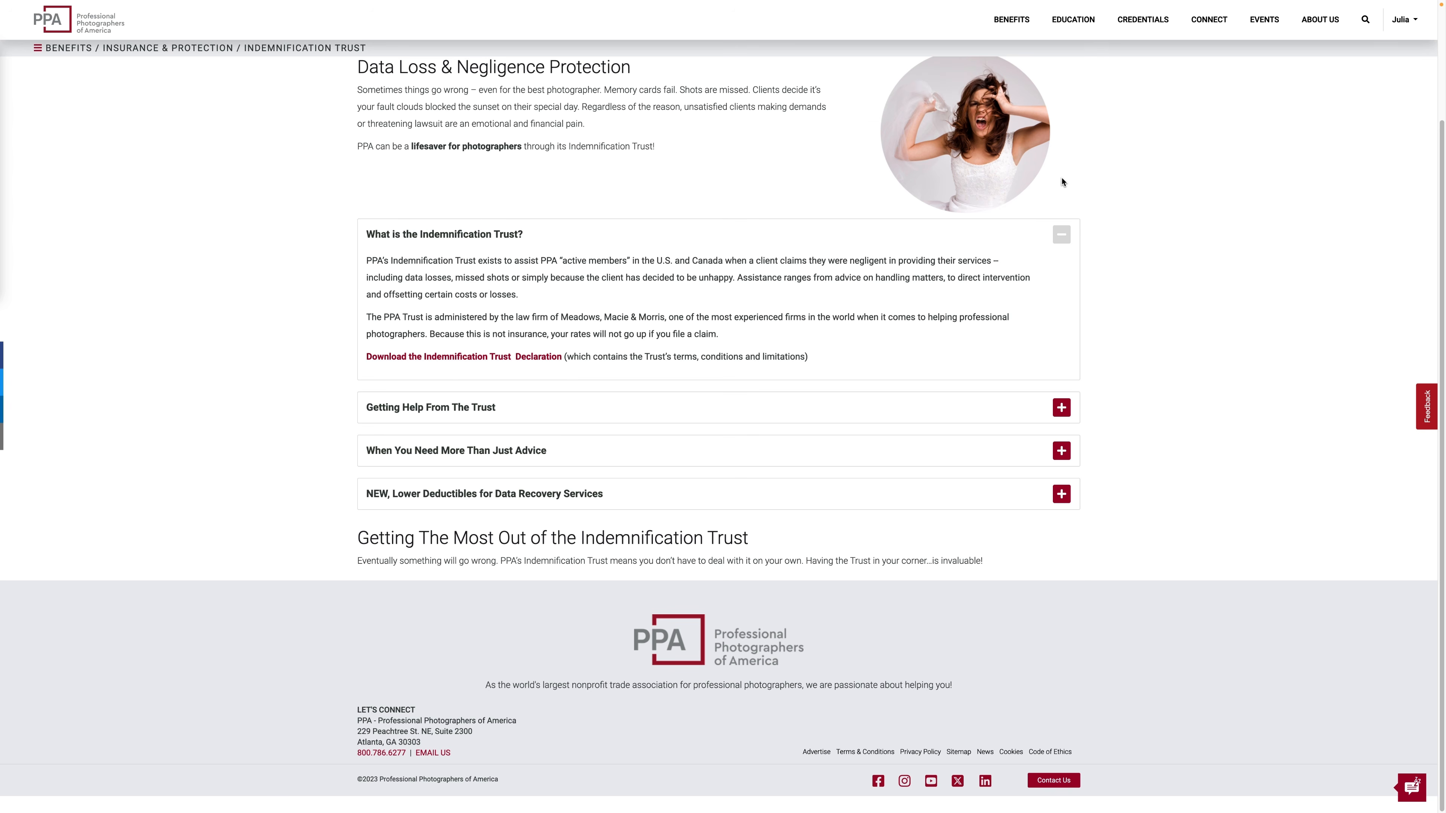
pyautogui.click(1062, 408)
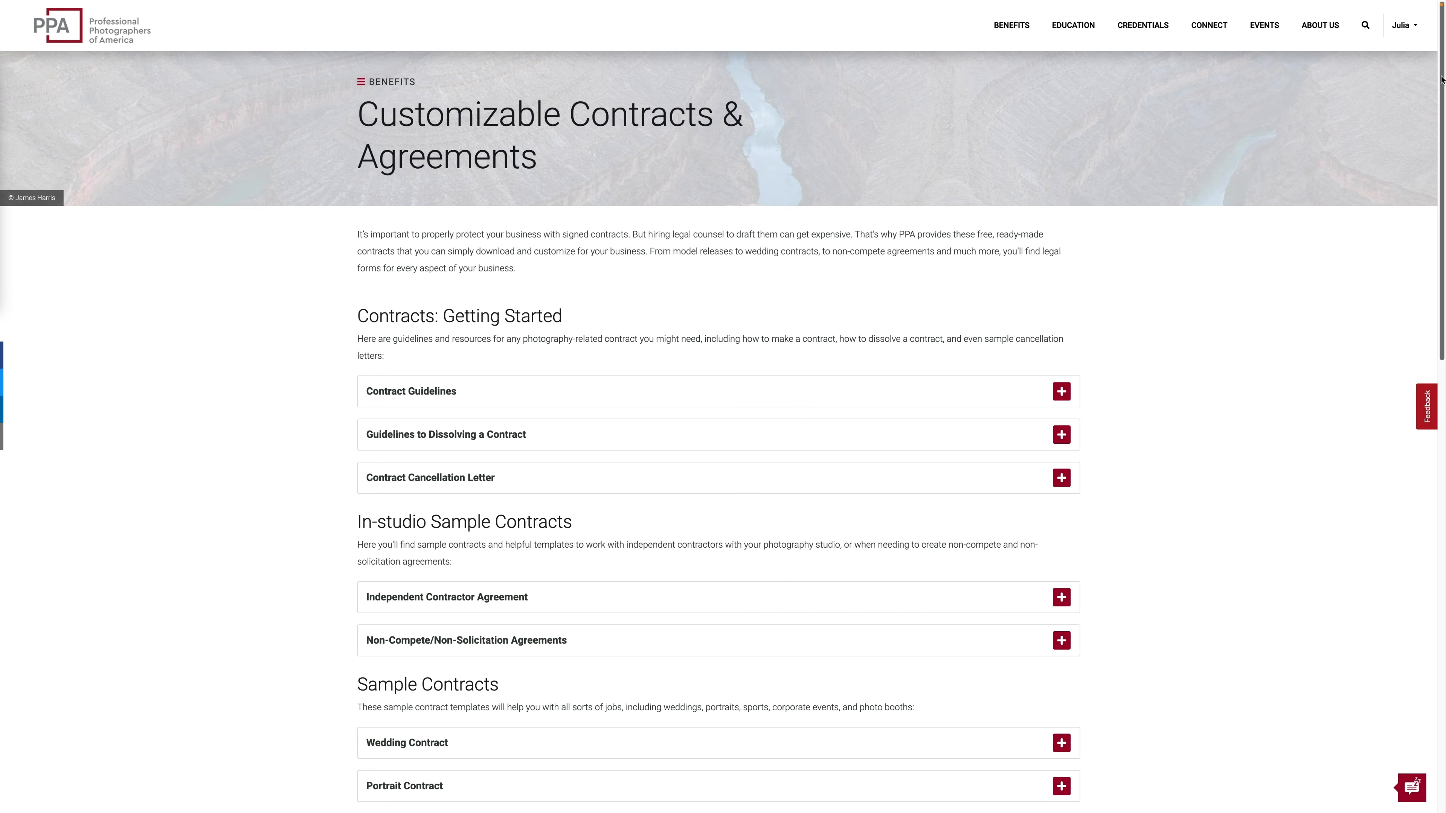
# - Browse PPA's Customizable Contracts & Agreements page and expand one of its lower entries
pyautogui.moveTo(1443, 74); pyautogui.dragTo(1442, 525)
pyautogui.click(1061, 424)
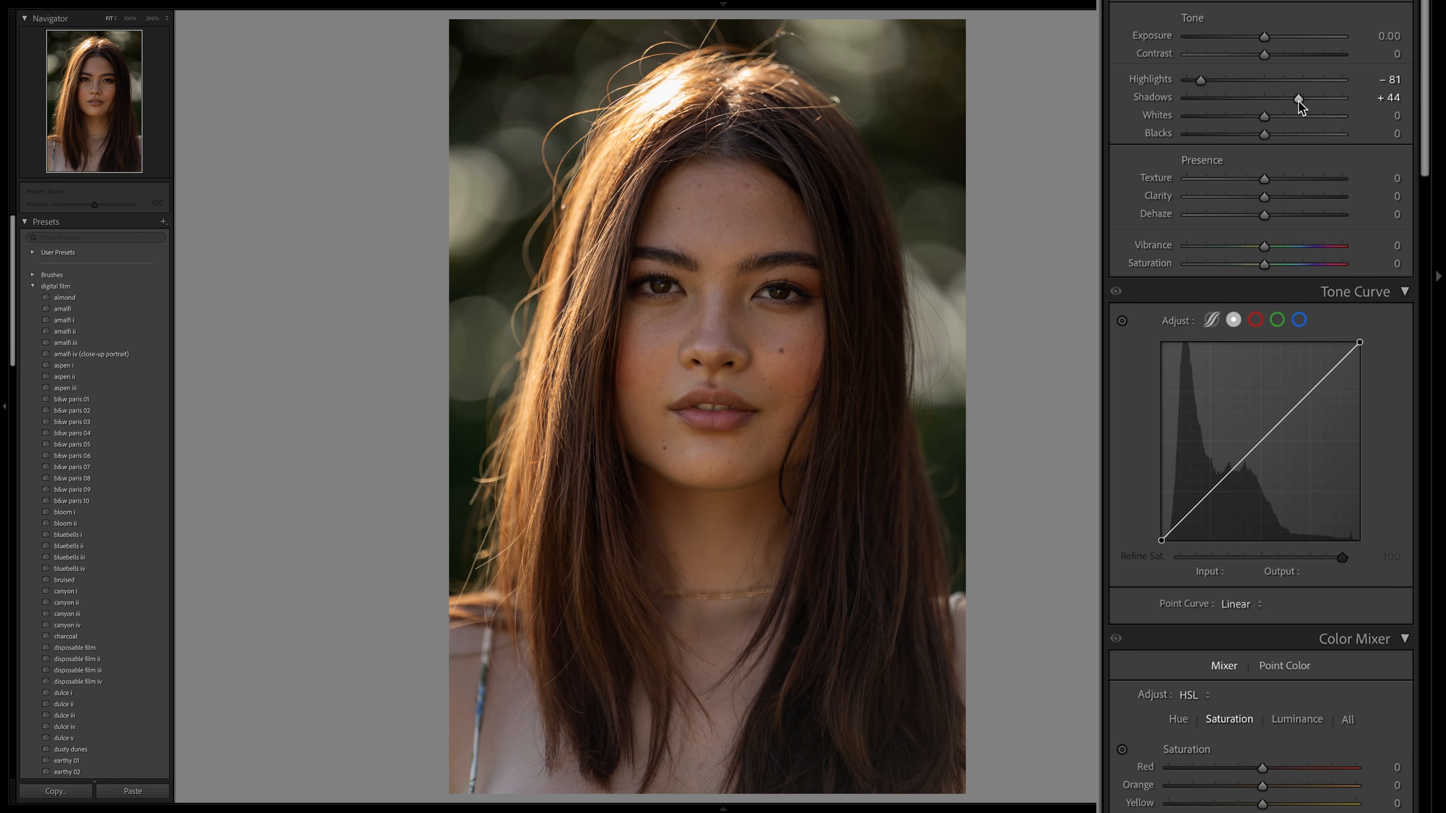
# - Set Exposure to +0.45 and shape an S-curve with points at input 72, output 64 and input 164, output 171
pyautogui.moveTo(1264, 36); pyautogui.dragTo(1270, 37)
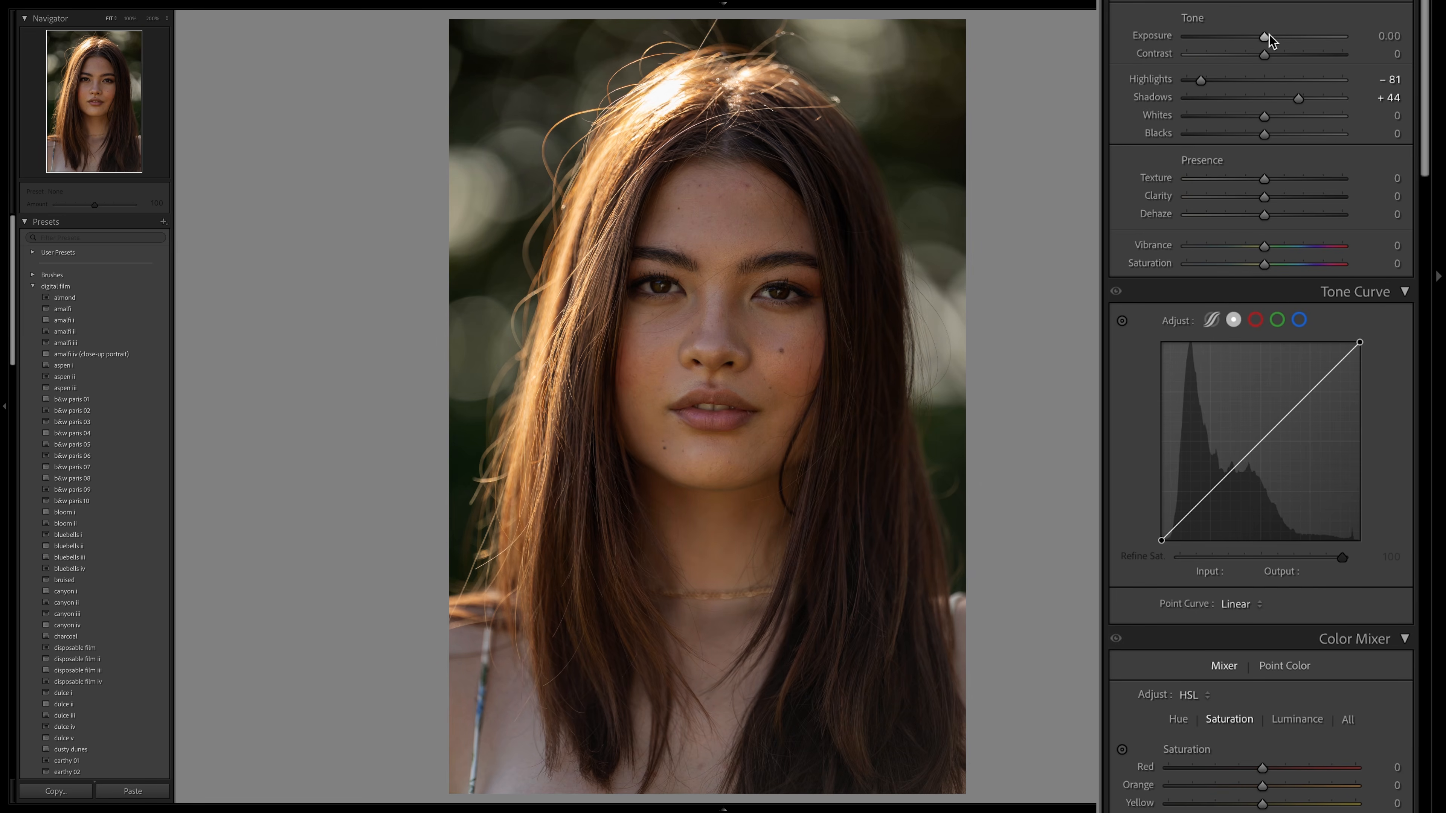
pyautogui.click(1213, 489)
pyautogui.click(1294, 406)
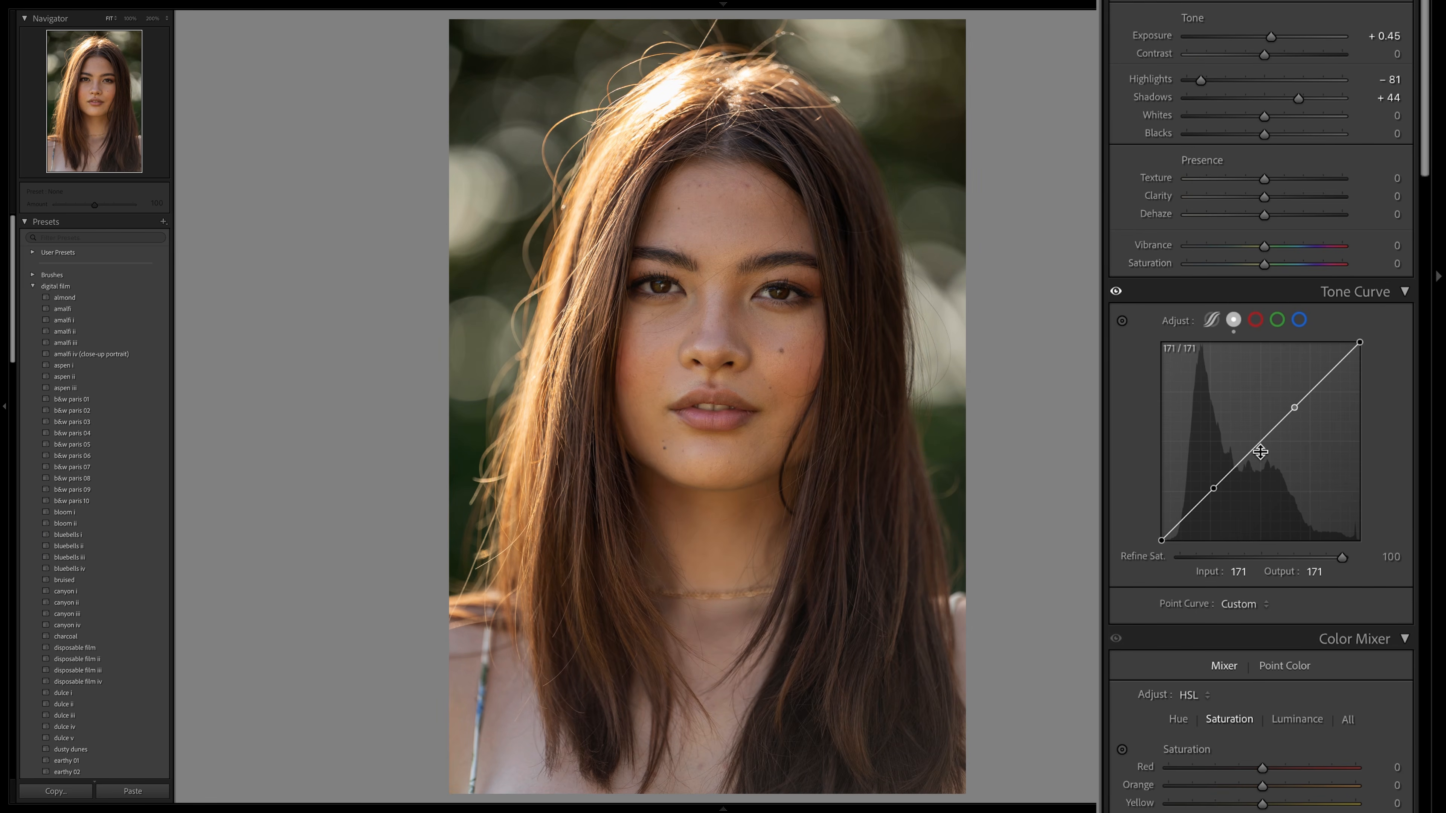
pyautogui.moveTo(1214, 488); pyautogui.dragTo(1218, 497)
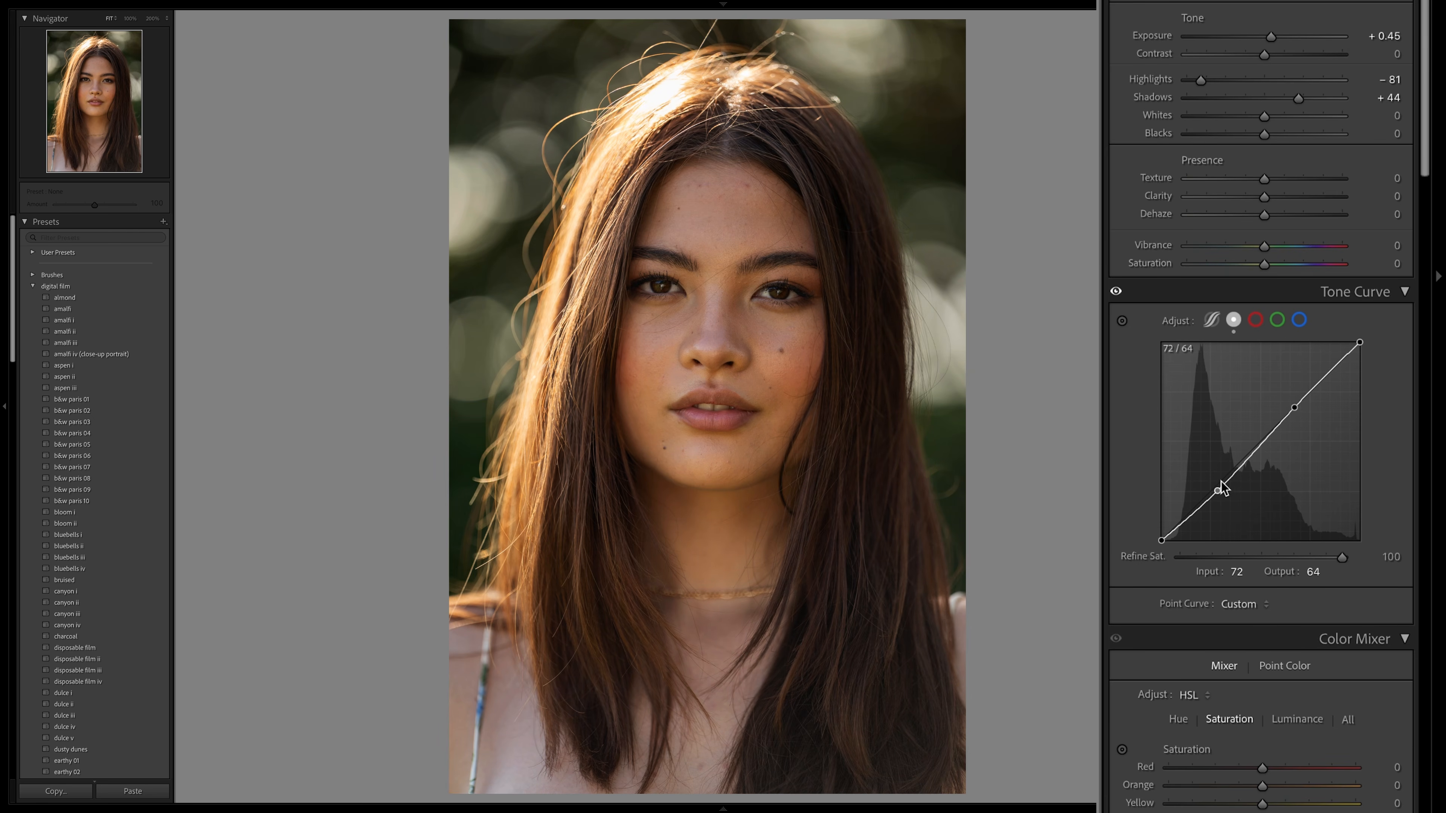
pyautogui.moveTo(1292, 406); pyautogui.dragTo(1288, 406)
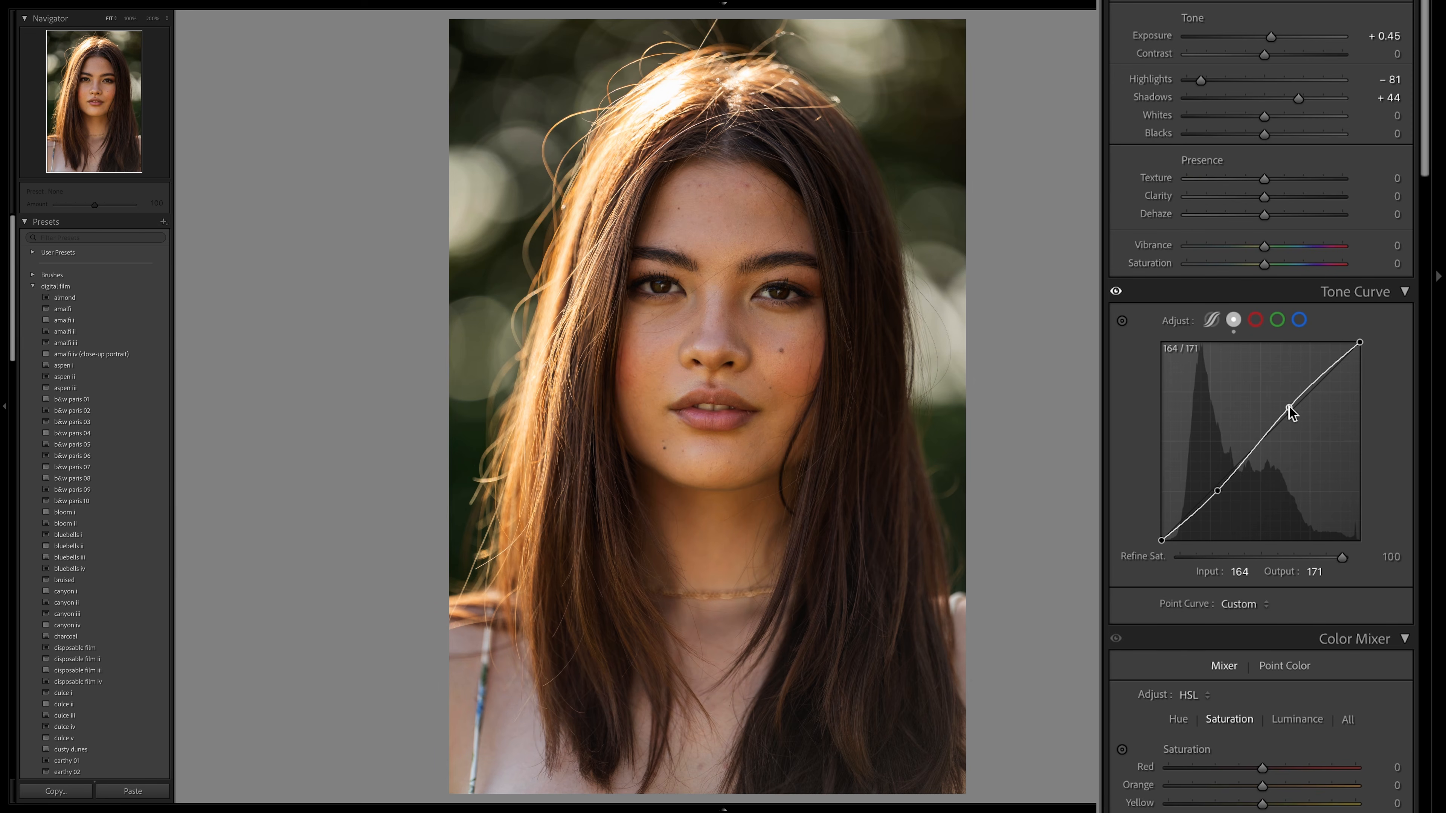
# - Compare the portrait with and without the S-shaped tone curve
pyautogui.click(1116, 292)
pyautogui.click(1117, 293)
pyautogui.click(1116, 292)
# - Fade the tones by slightly raising the curve's black point and lowering its white point to output 232
pyautogui.click(1161, 541)
pyautogui.moveTo(1161, 540); pyautogui.dragTo(1154, 529)
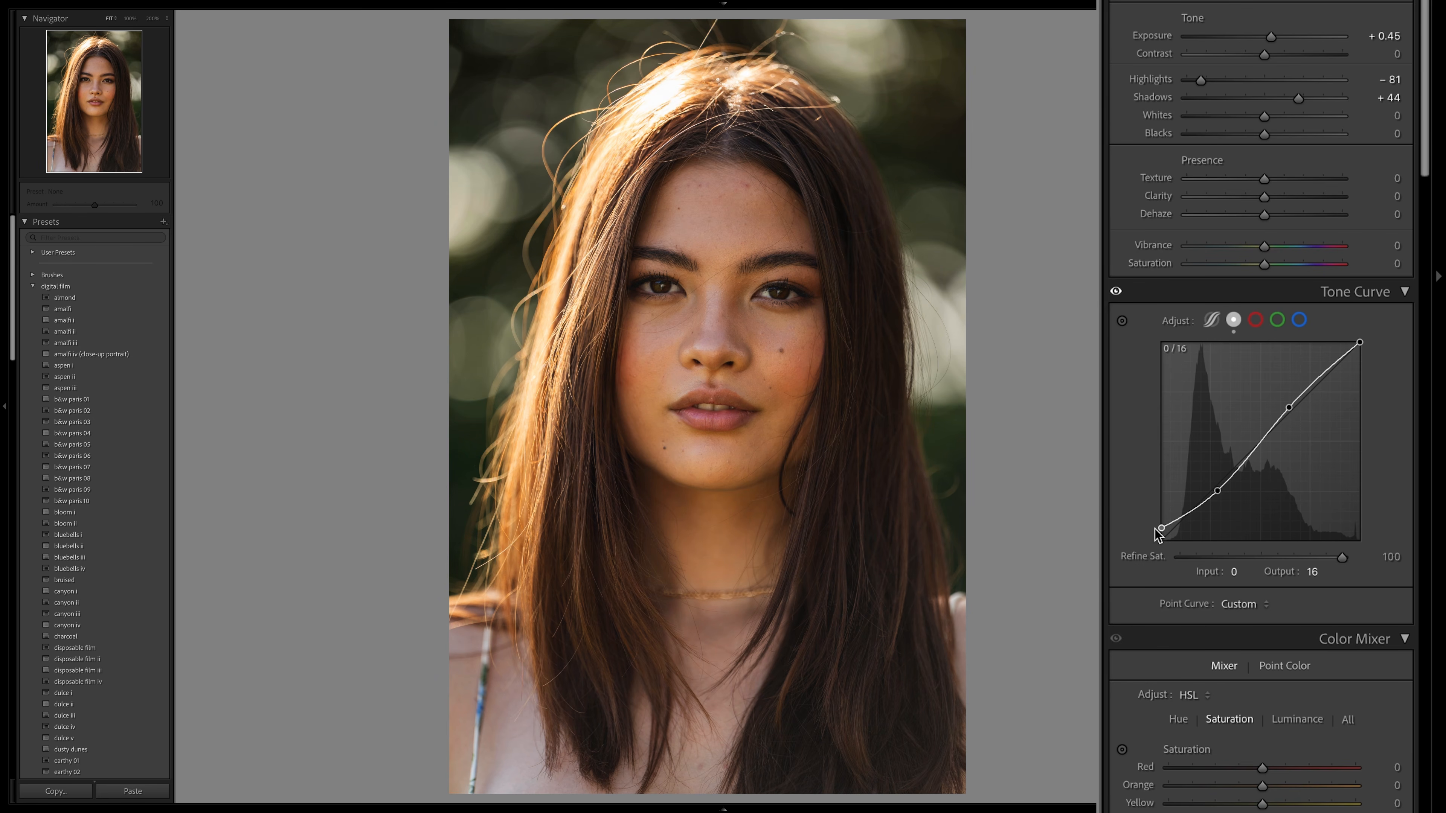
pyautogui.moveTo(1161, 530); pyautogui.dragTo(1159, 531)
pyautogui.moveTo(1360, 343); pyautogui.dragTo(1368, 360)
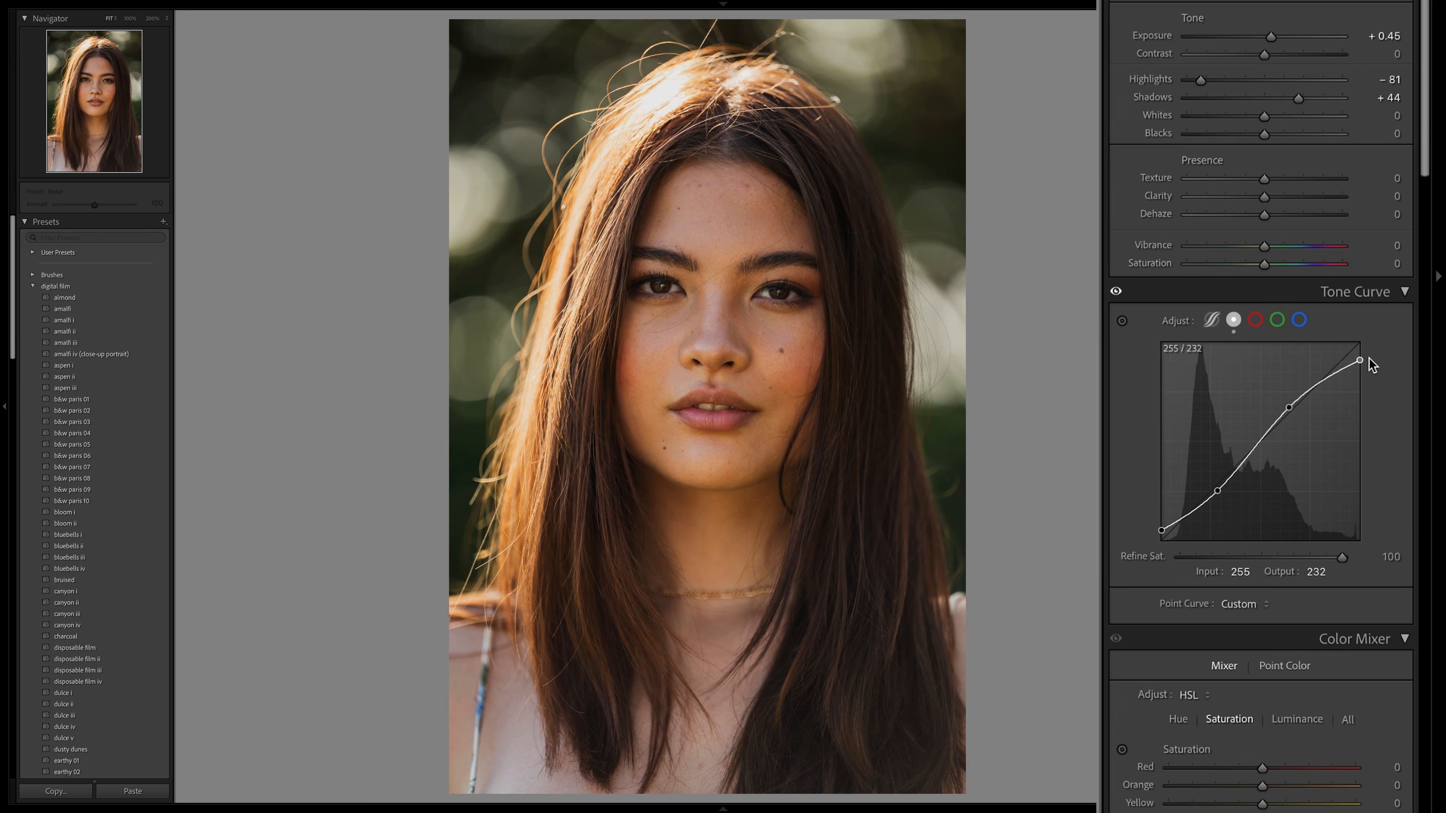
# - Turn the tone curve off and on to examine the faded look on the portrait
pyautogui.click(1116, 292)
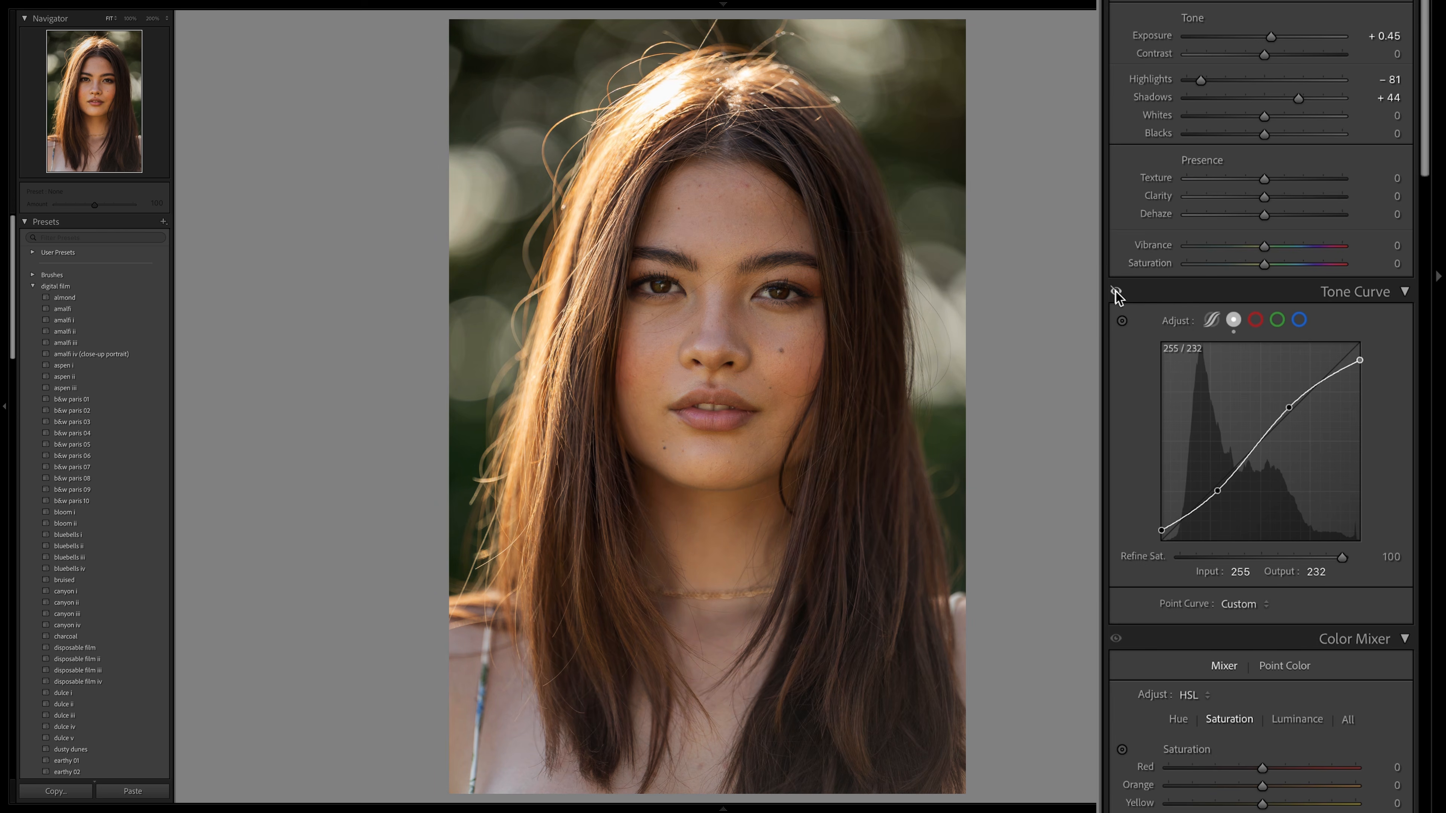
pyautogui.click(1116, 292)
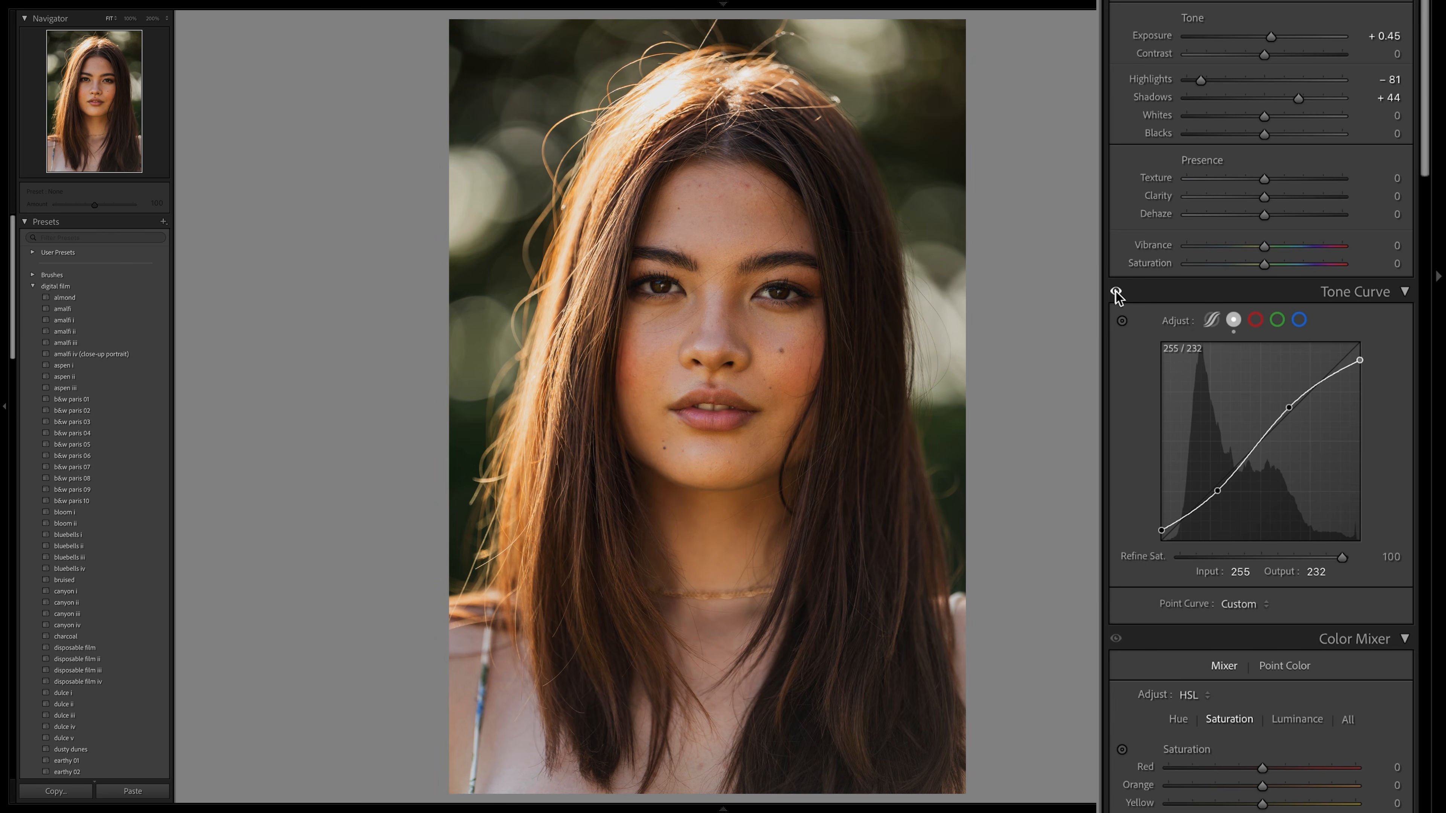
pyautogui.click(1115, 293)
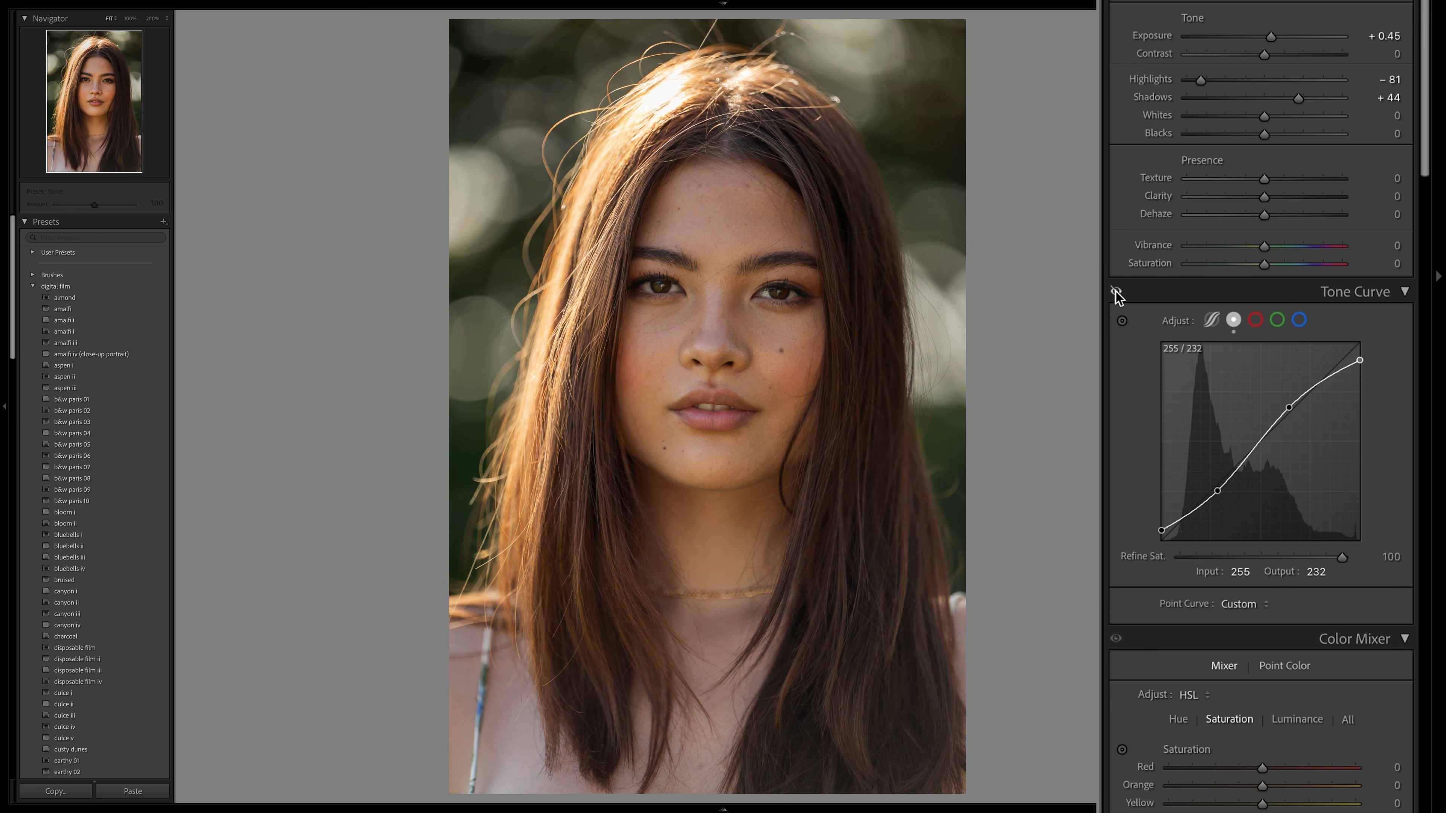
pyautogui.click(1116, 293)
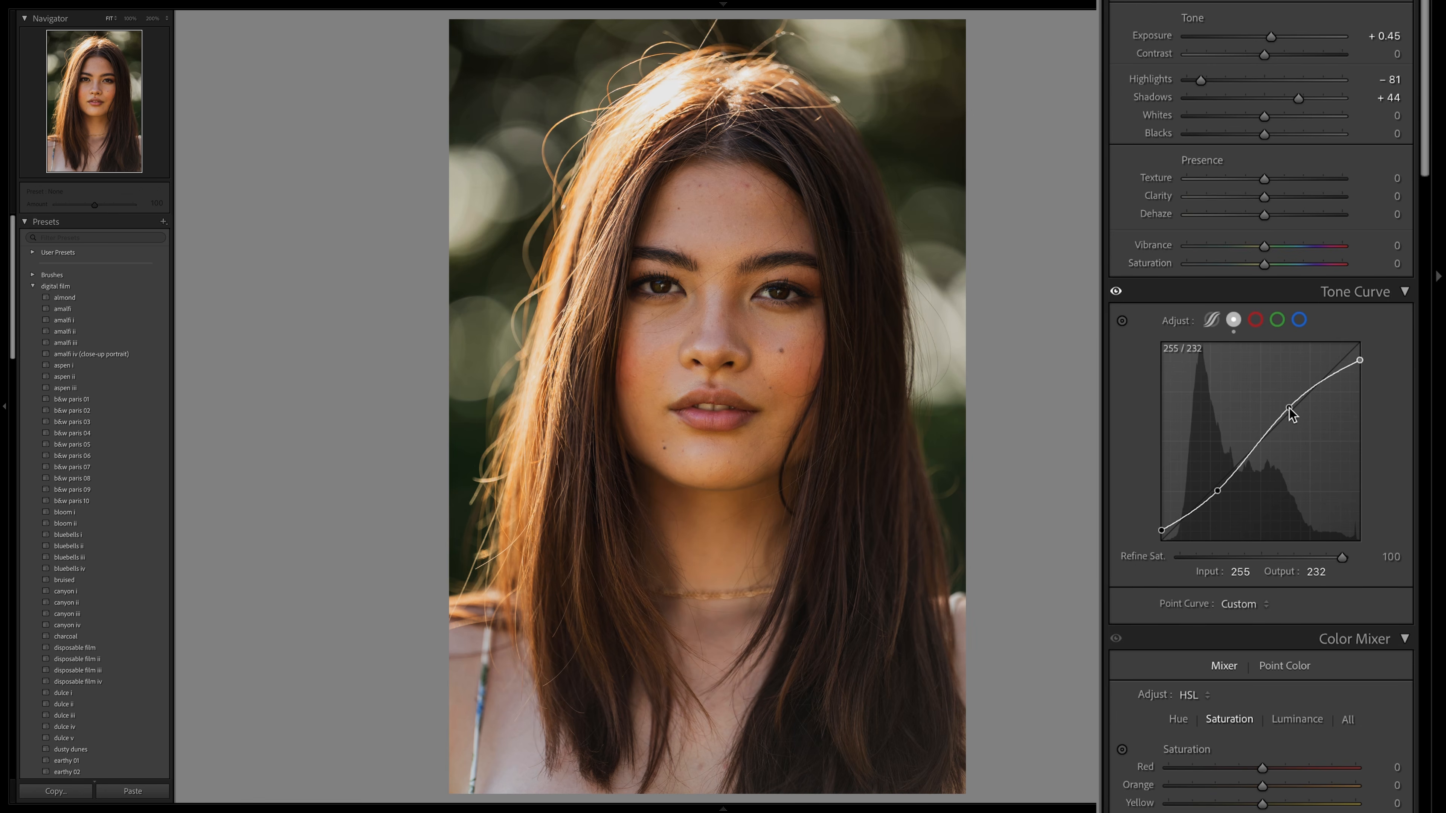
# - Refine the curve's highlight point, move the shadow point to input 50, output 42, and add a midtone point near input 99, output 97
pyautogui.moveTo(1290, 409); pyautogui.dragTo(1300, 405)
pyautogui.moveTo(1217, 491); pyautogui.dragTo(1198, 508)
pyautogui.click(1240, 464)
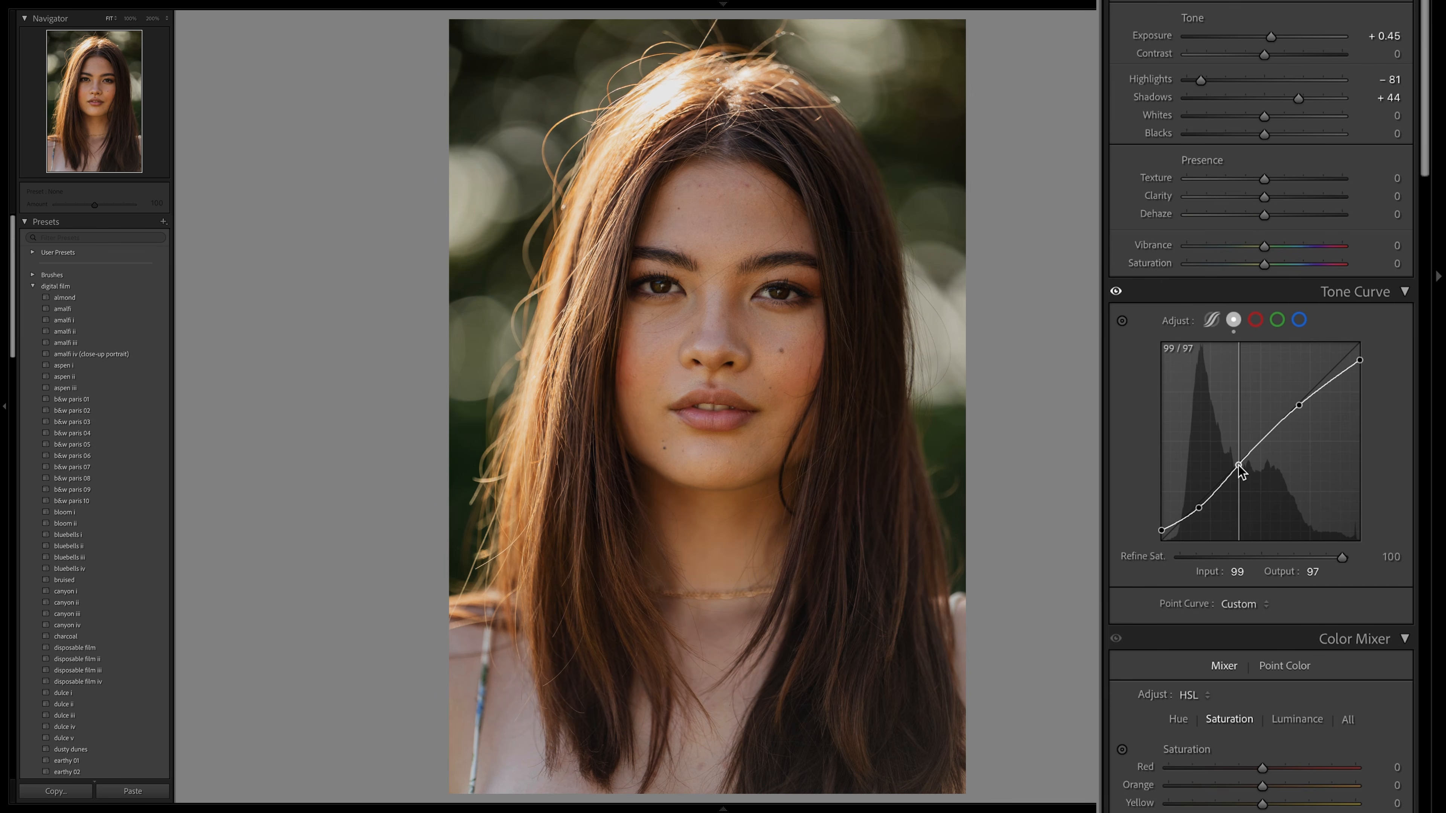
pyautogui.moveTo(1300, 409); pyautogui.dragTo(1301, 410)
pyautogui.moveTo(1199, 509); pyautogui.dragTo(1199, 510)
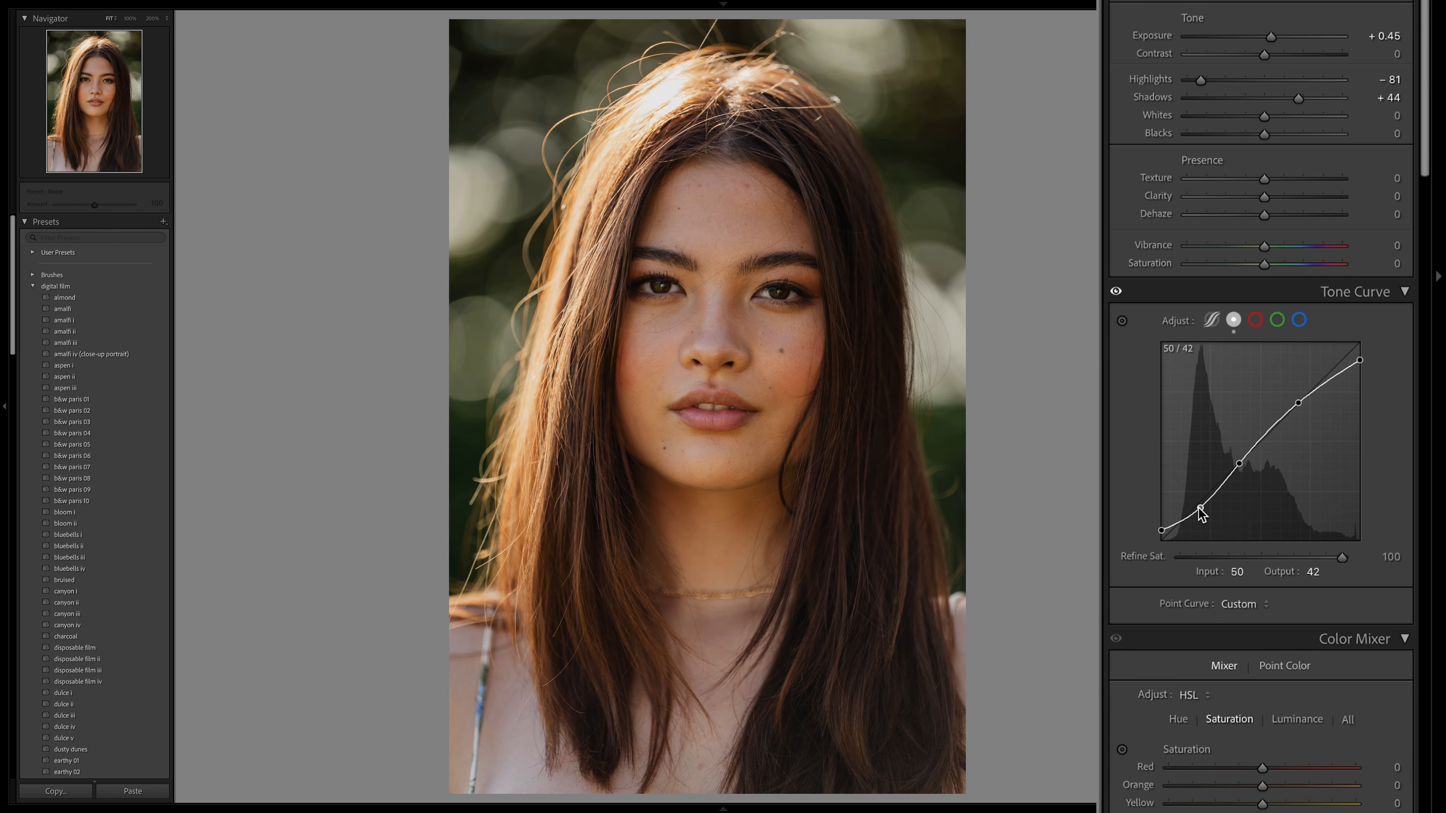
# - Fine-tune the midtone point of the portrait's tone curve toward slightly brighter inputs
pyautogui.moveTo(1239, 464)
pyautogui.mouseDown()
pyautogui.moveTo(1251, 473)
pyautogui.moveTo(1219, 468)
pyautogui.moveTo(1252, 462)
pyautogui.mouseUp()
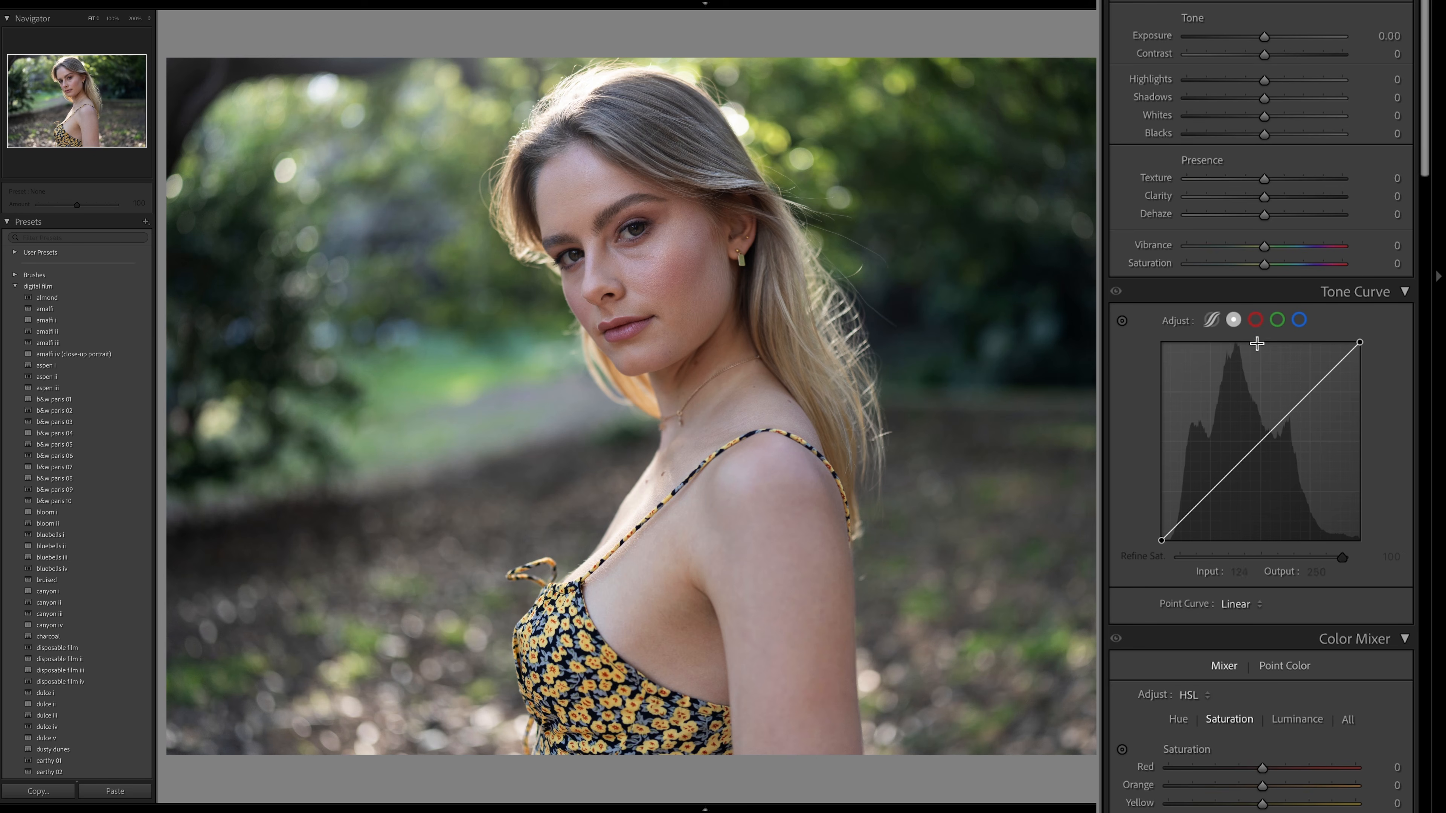
# - Look through the red, green and blue channel curves for the photo of the blonde woman
pyautogui.click(1256, 320)
pyautogui.click(1277, 321)
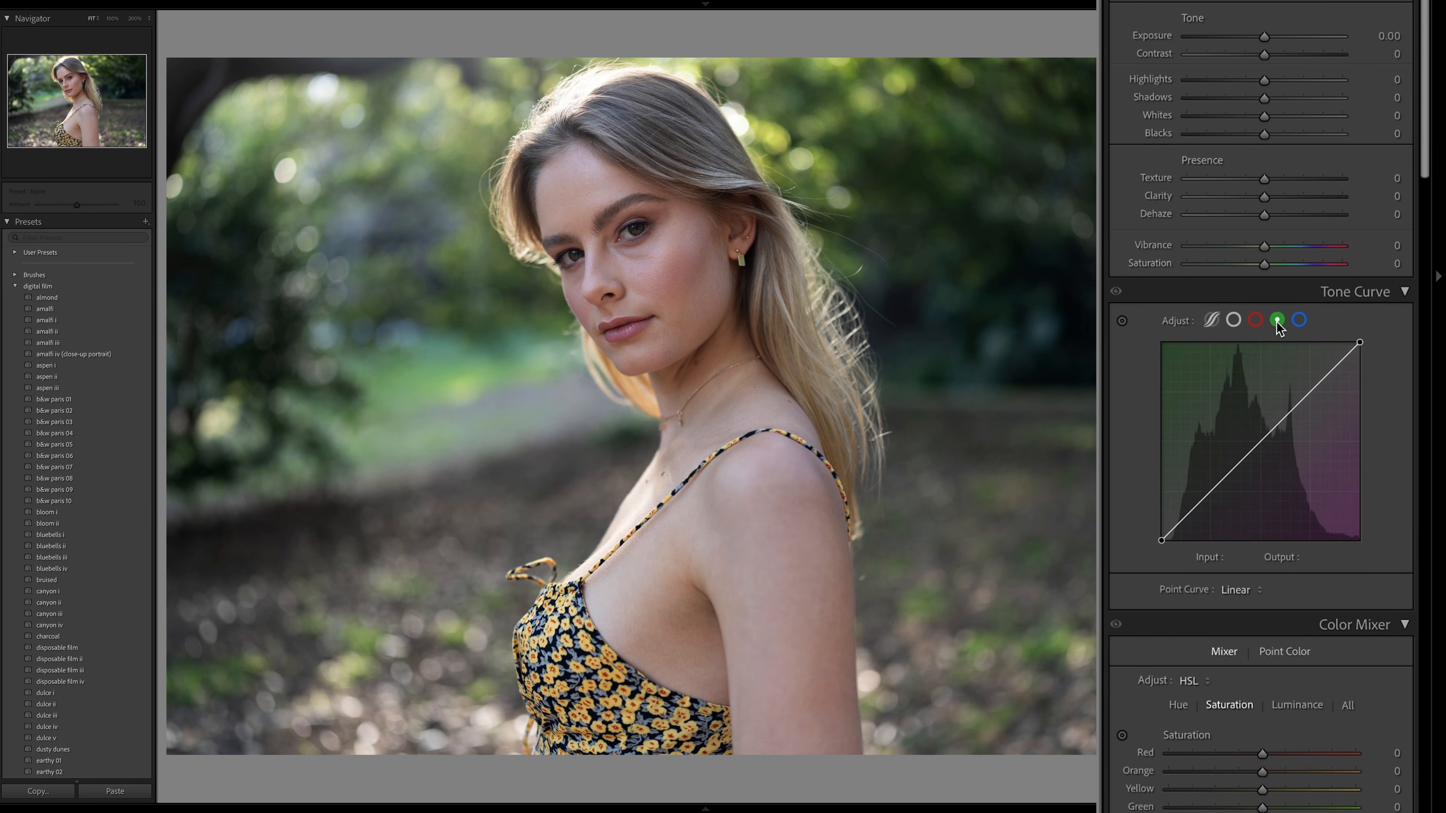
pyautogui.click(1298, 323)
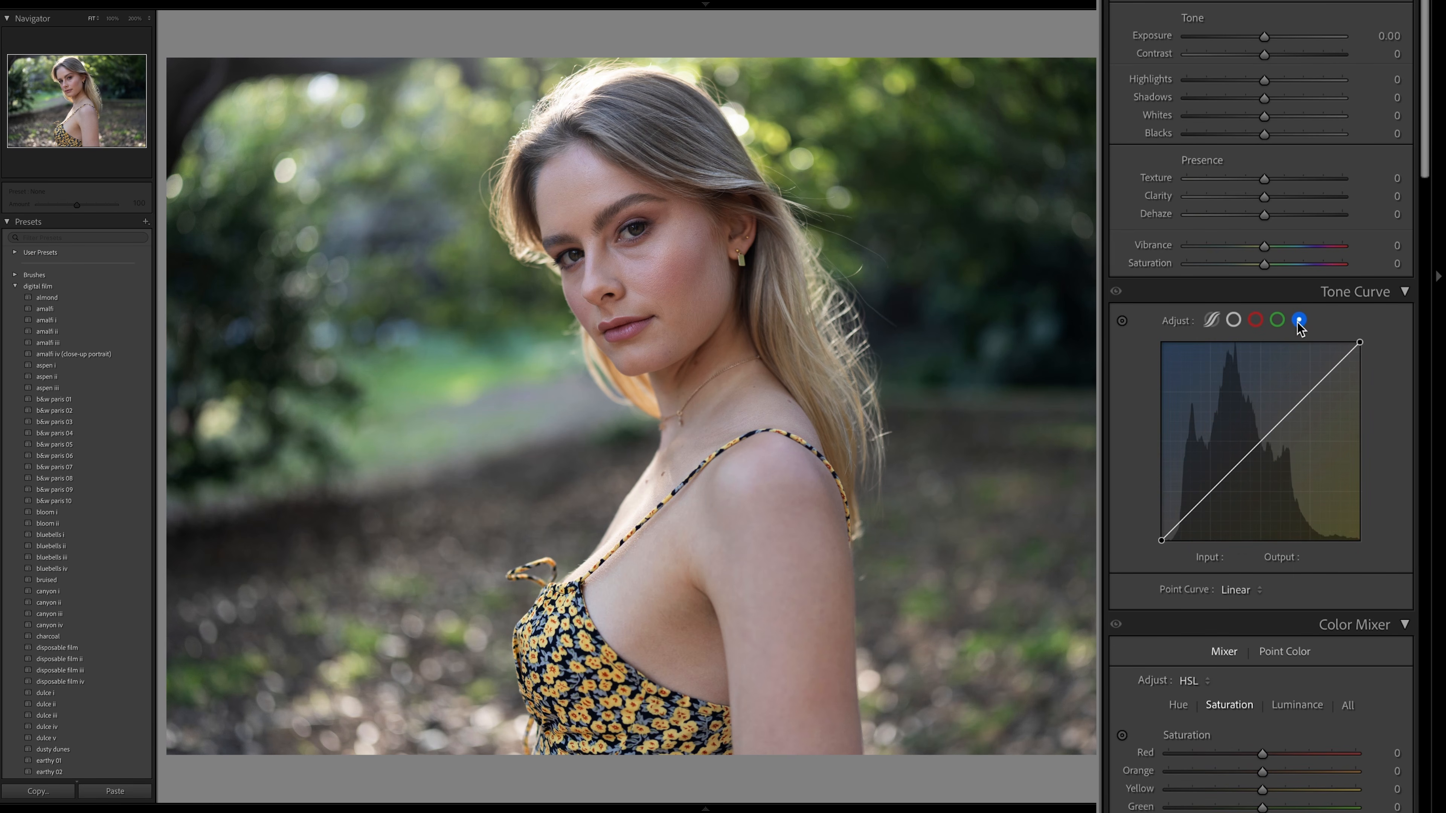
# - Try pulling down the midtones of the blue and green channel curves, resetting each curve to linear
pyautogui.moveTo(1253, 439)
pyautogui.mouseDown()
pyautogui.moveTo(1236, 432)
pyautogui.moveTo(1271, 458)
pyautogui.mouseUp()
pyautogui.hotkey('ctrl', 'z')
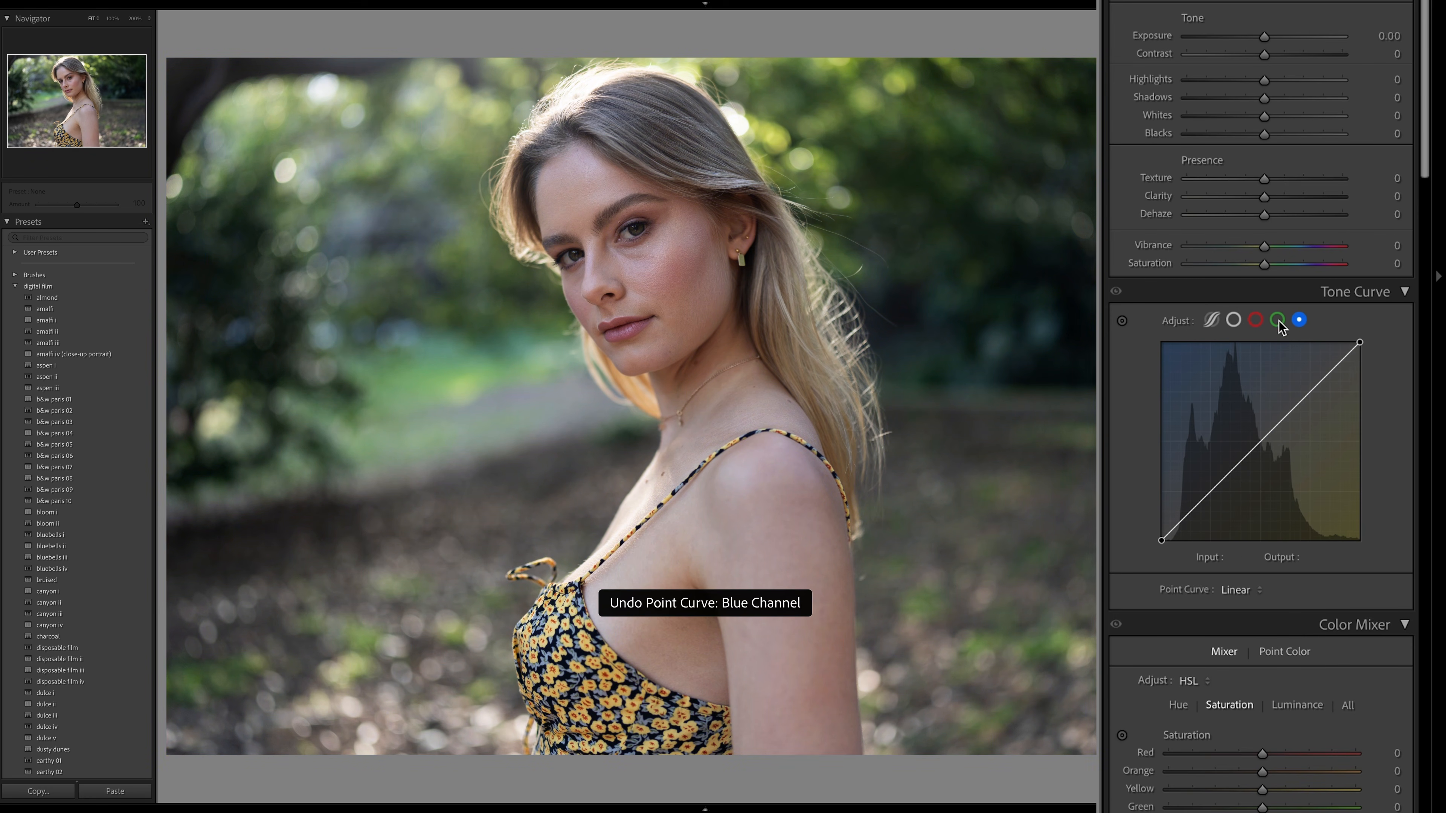
pyautogui.click(1278, 319)
pyautogui.moveTo(1246, 448); pyautogui.dragTo(1284, 472)
pyautogui.doubleClick(1269, 466)
# - Try pulling the red curve down to input 154, output 95 and the green curve's midtones down, removing each added point
pyautogui.click(1255, 323)
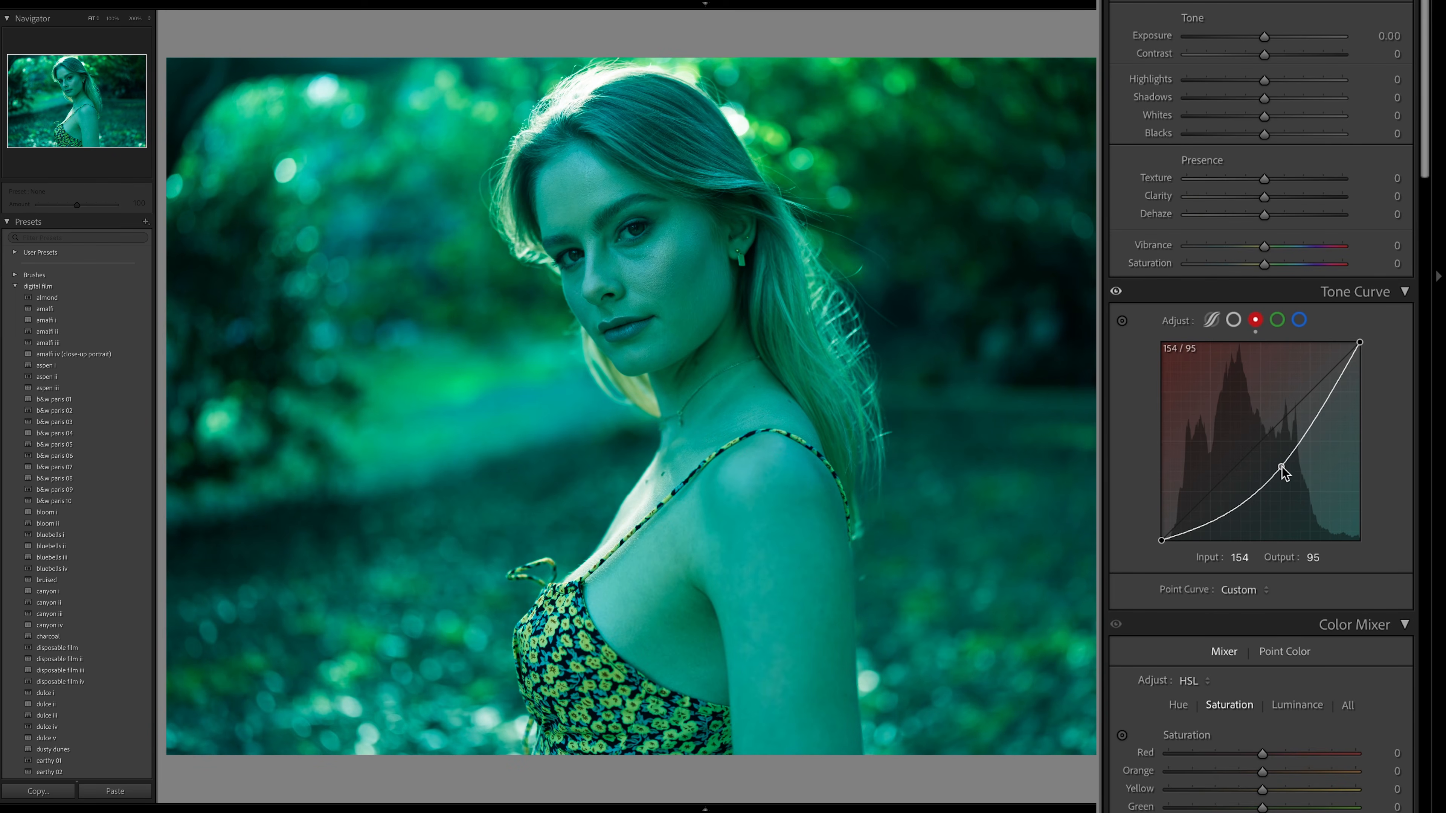
pyautogui.doubleClick(1283, 472)
pyautogui.click(1277, 319)
pyautogui.moveTo(1257, 445); pyautogui.dragTo(1269, 459)
pyautogui.doubleClick(1271, 458)
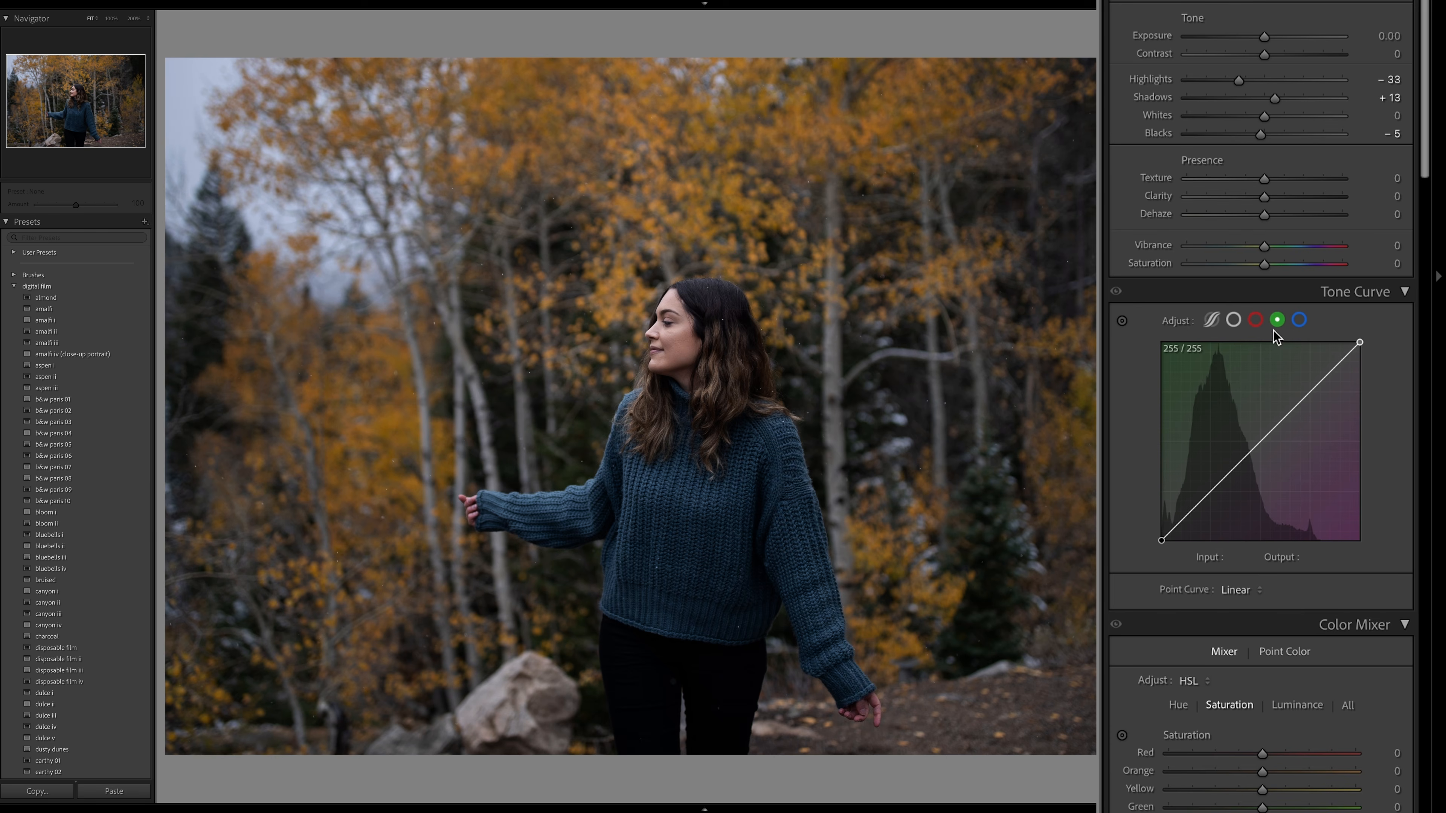
# - Add a shadow point to the blue curve of the autumn forest photo and lower it to input 63, output 44
pyautogui.click(1299, 320)
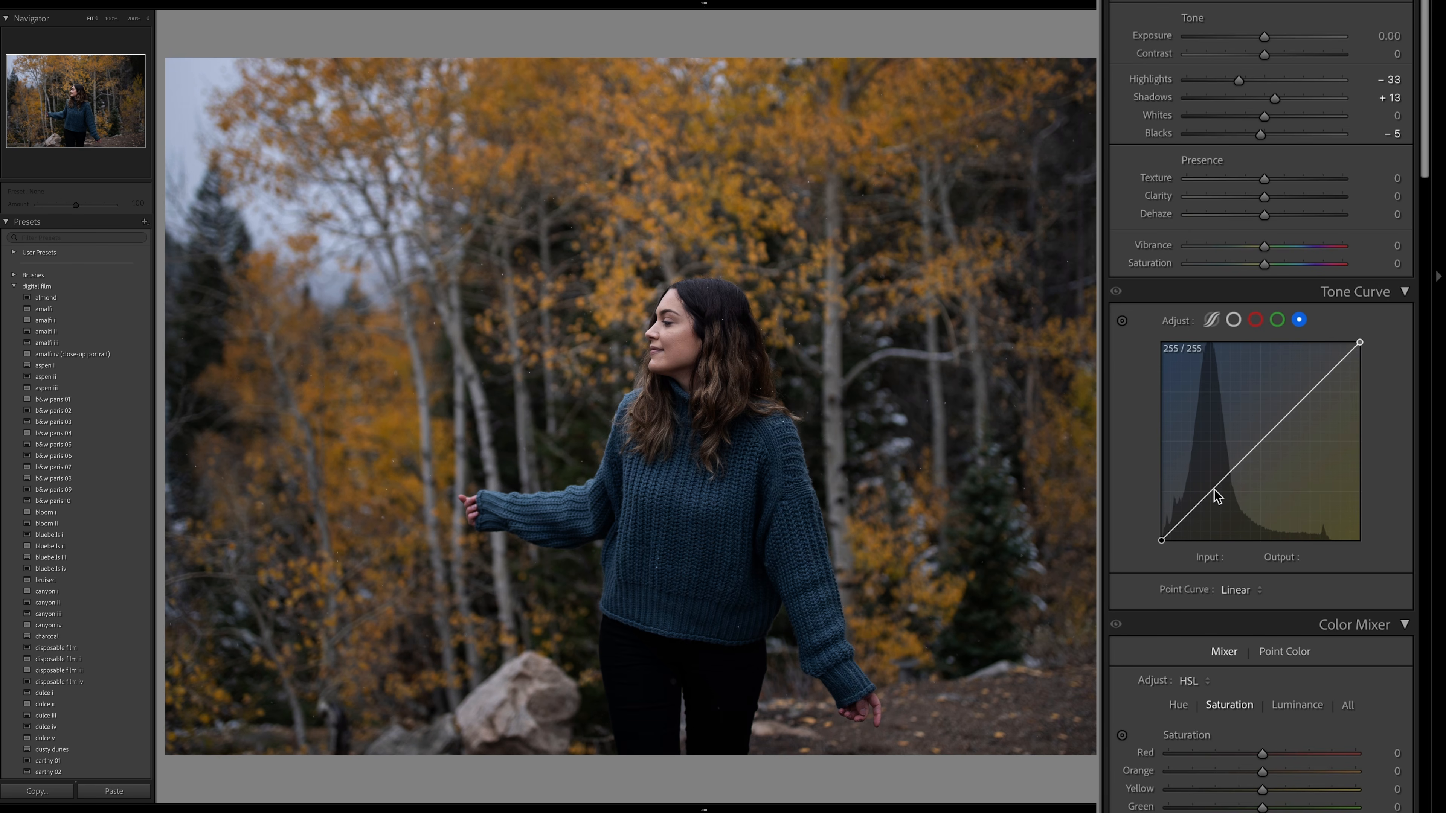
pyautogui.moveTo(1359, 343); pyautogui.dragTo(1384, 319)
pyautogui.moveTo(1162, 540)
pyautogui.mouseDown()
pyautogui.moveTo(1194, 542)
pyautogui.moveTo(1137, 546)
pyautogui.mouseUp()
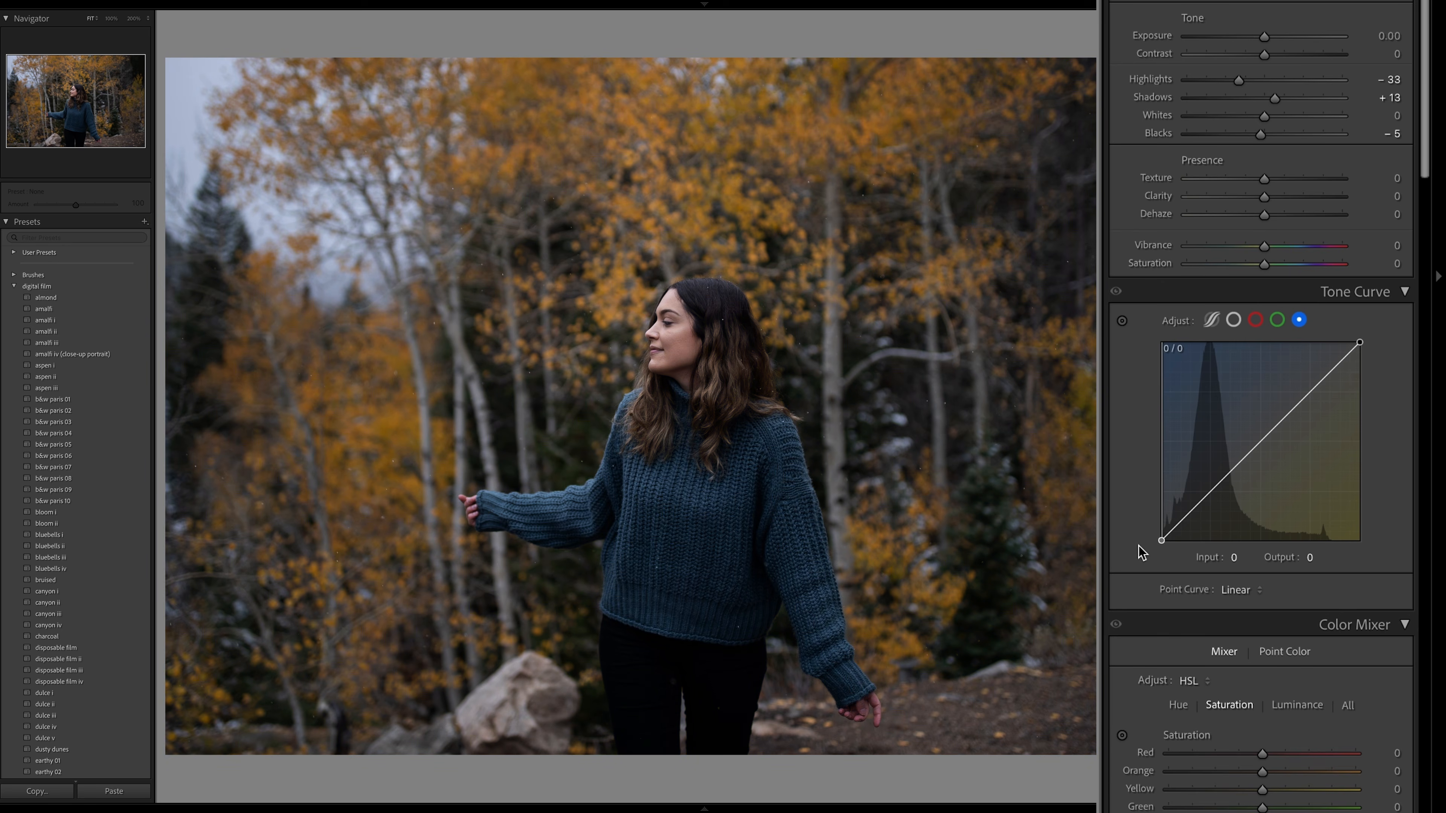
pyautogui.click(1211, 490)
pyautogui.moveTo(1216, 496); pyautogui.dragTo(1217, 498)
pyautogui.moveTo(1214, 496); pyautogui.dragTo(1211, 509)
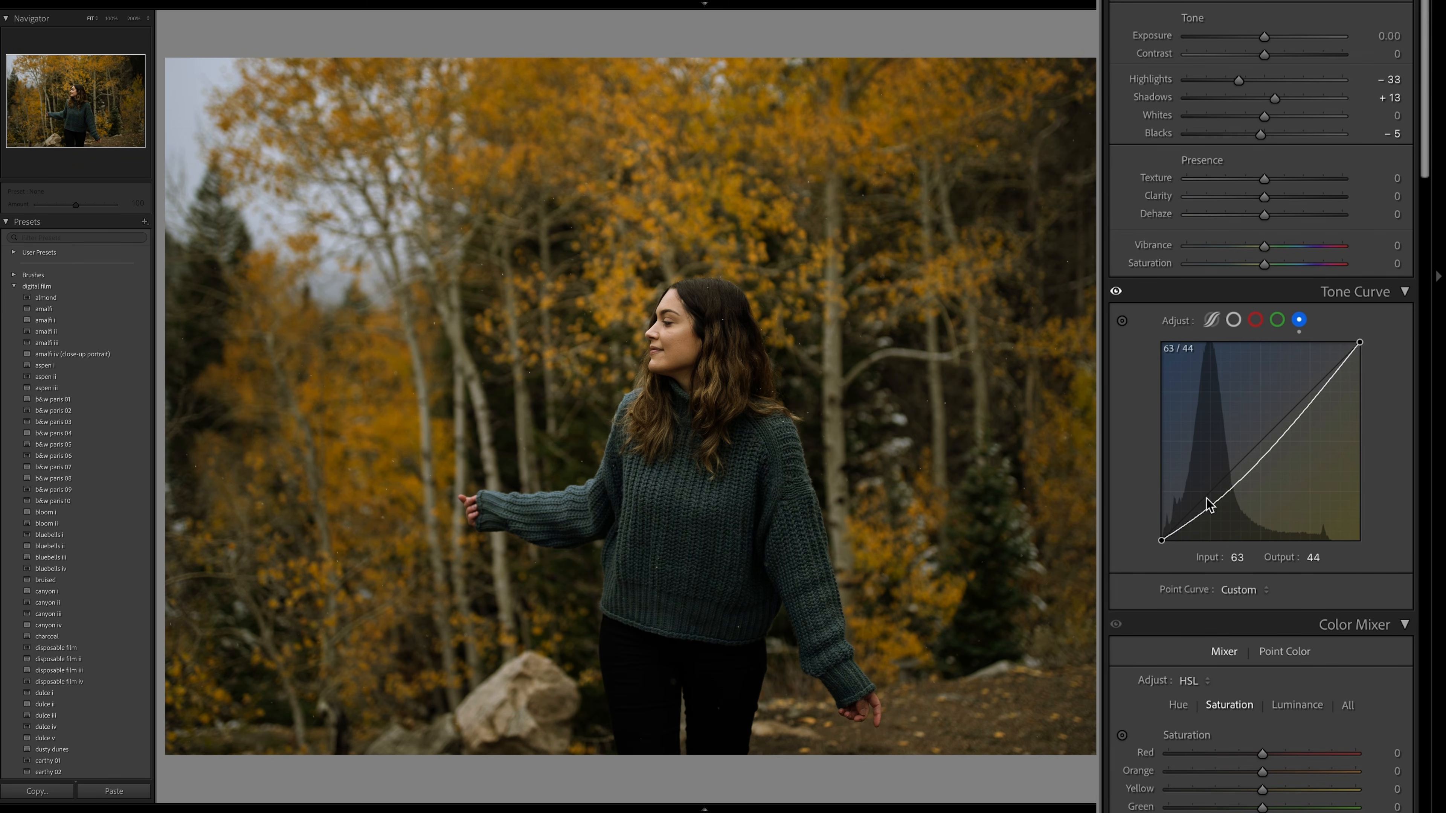
# - Add a shadow point to the green curve and lower it to input 68, output 62
pyautogui.click(1278, 319)
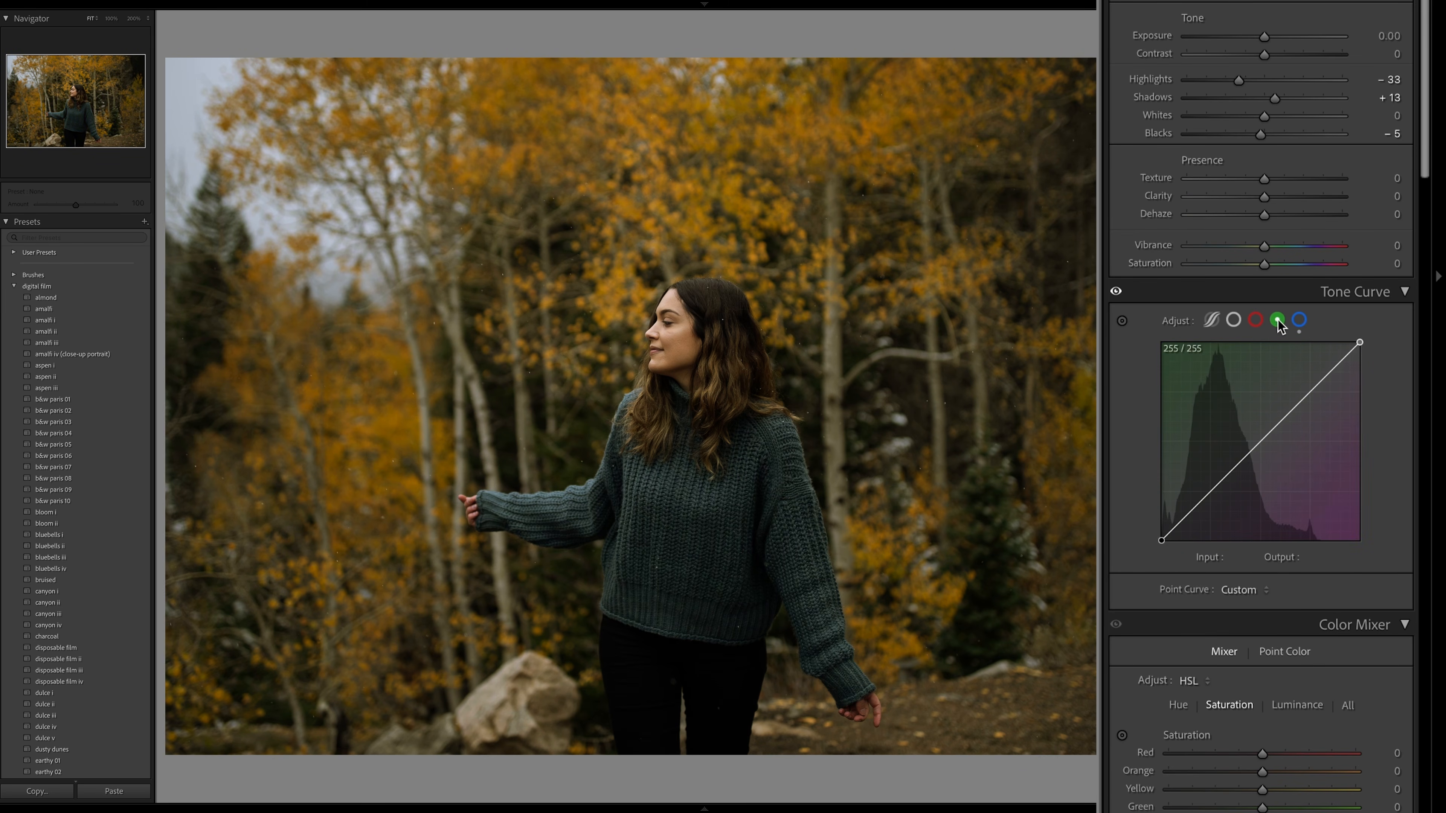
pyautogui.click(1215, 489)
pyautogui.moveTo(1214, 488); pyautogui.dragTo(1214, 492)
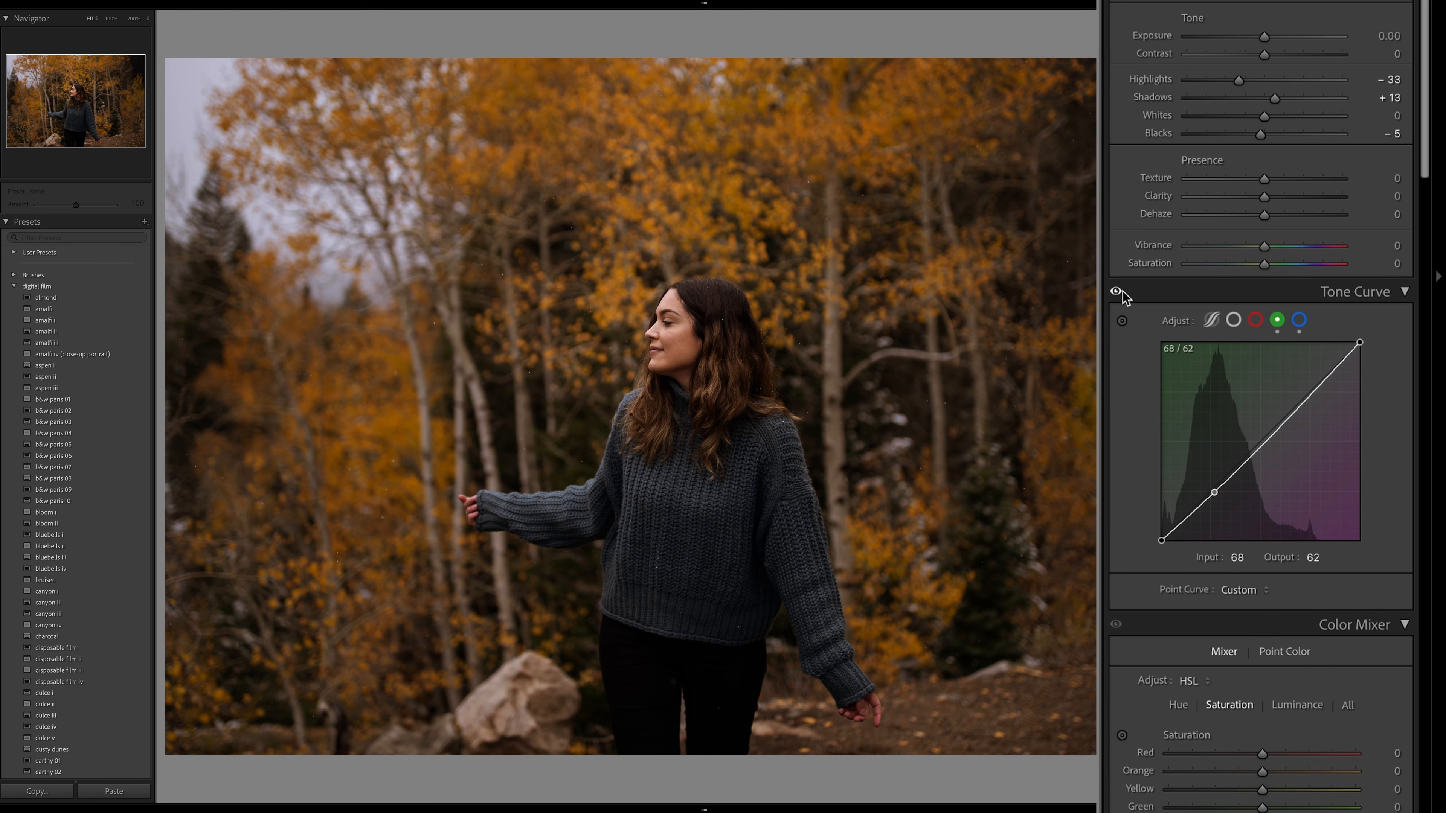
# - Raise the highlights of the blue curve with an added point and fine-tune its shadow point
pyautogui.click(1299, 320)
pyautogui.moveTo(1304, 420); pyautogui.dragTo(1292, 409)
pyautogui.moveTo(1214, 505); pyautogui.dragTo(1213, 507)
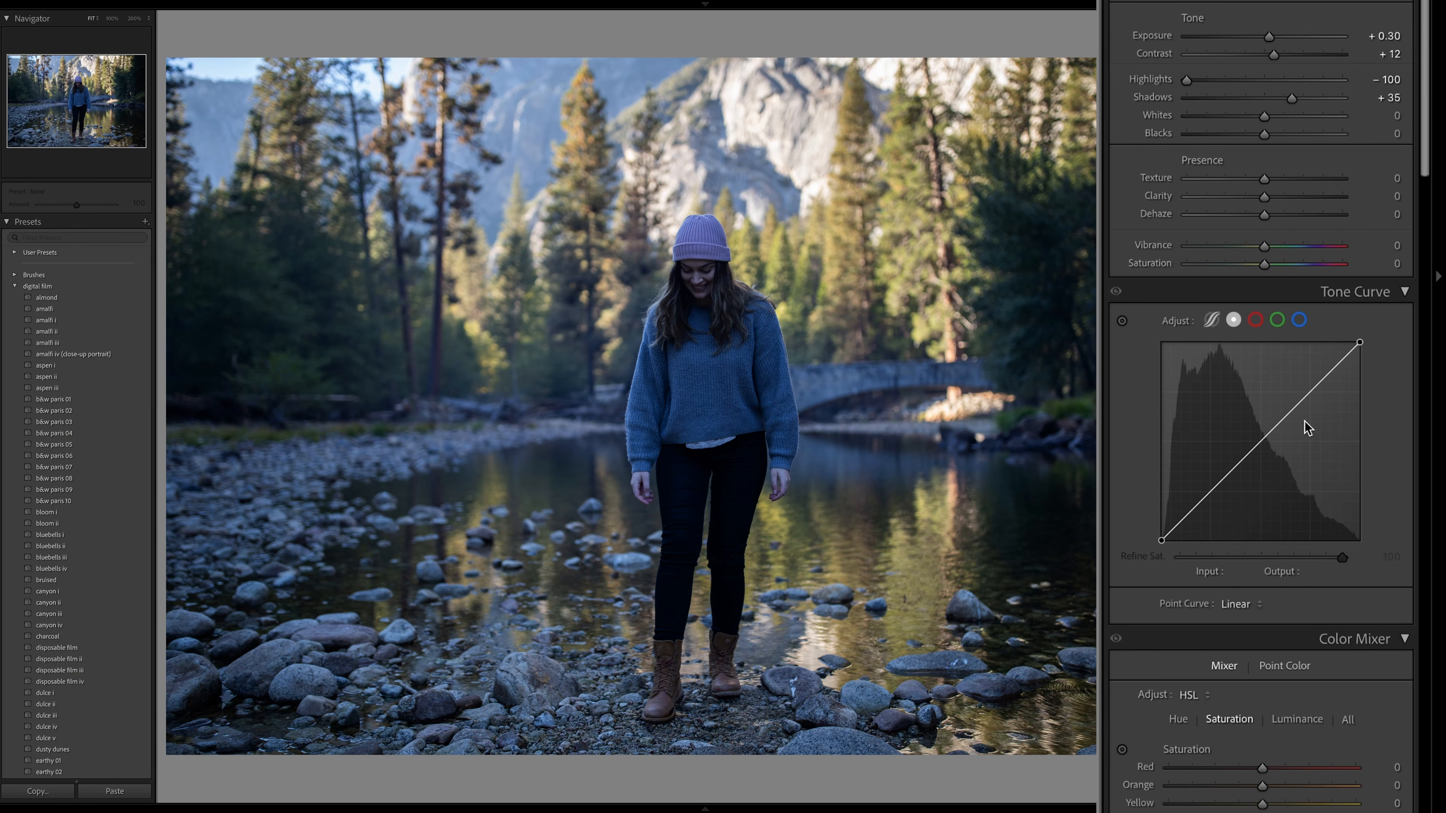
# - Add a shadow point to the blue curve of the river photo and pull it to input 88, output 50
pyautogui.click(1300, 321)
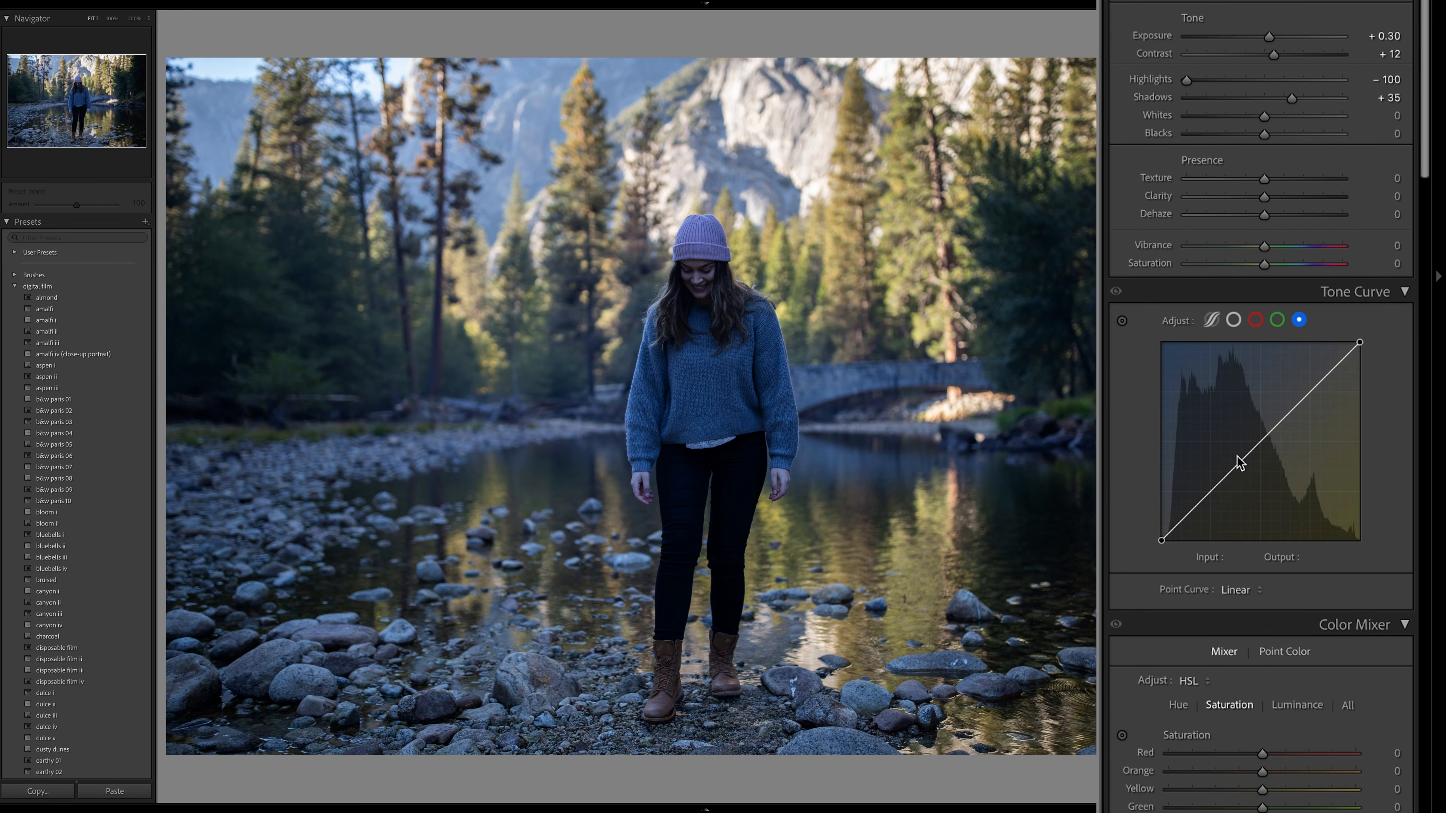
pyautogui.moveTo(1214, 491); pyautogui.dragTo(1213, 502)
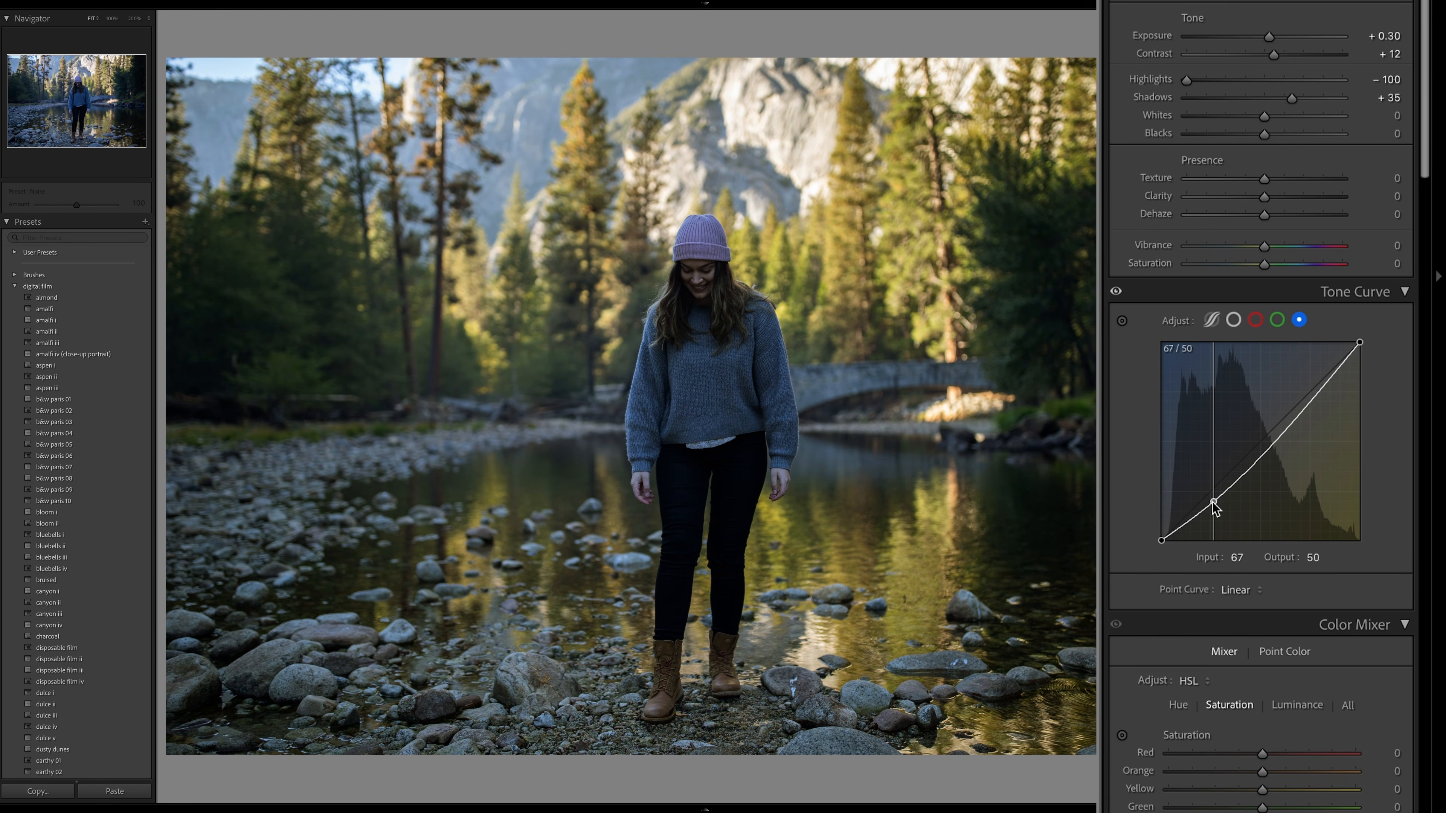
pyautogui.moveTo(1213, 503); pyautogui.dragTo(1232, 508)
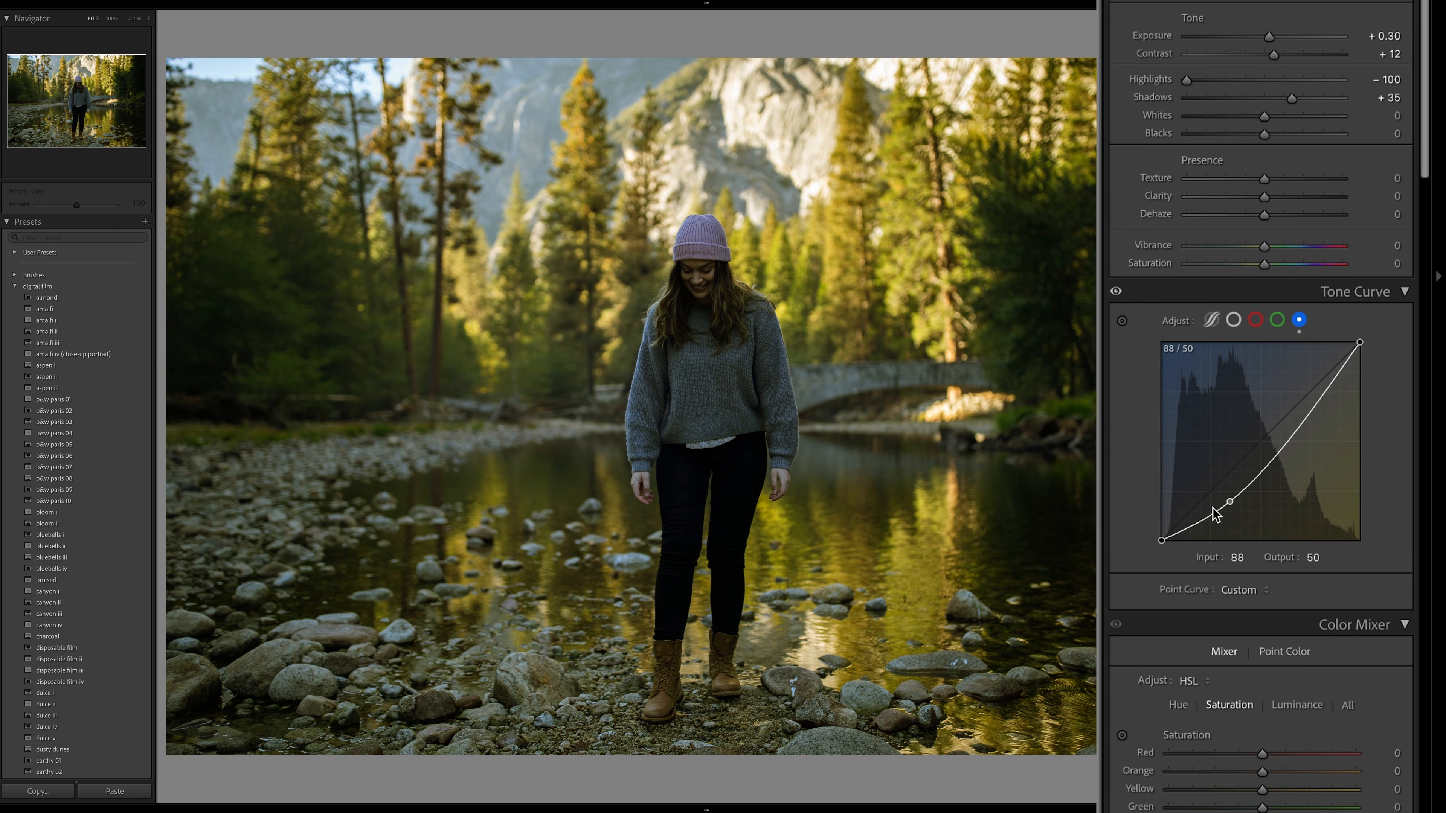
# - Raise the blue curve's black point to output 17, add a highlight point at input 166, output 152, and lower the white point
pyautogui.moveTo(1162, 540); pyautogui.dragTo(1152, 527)
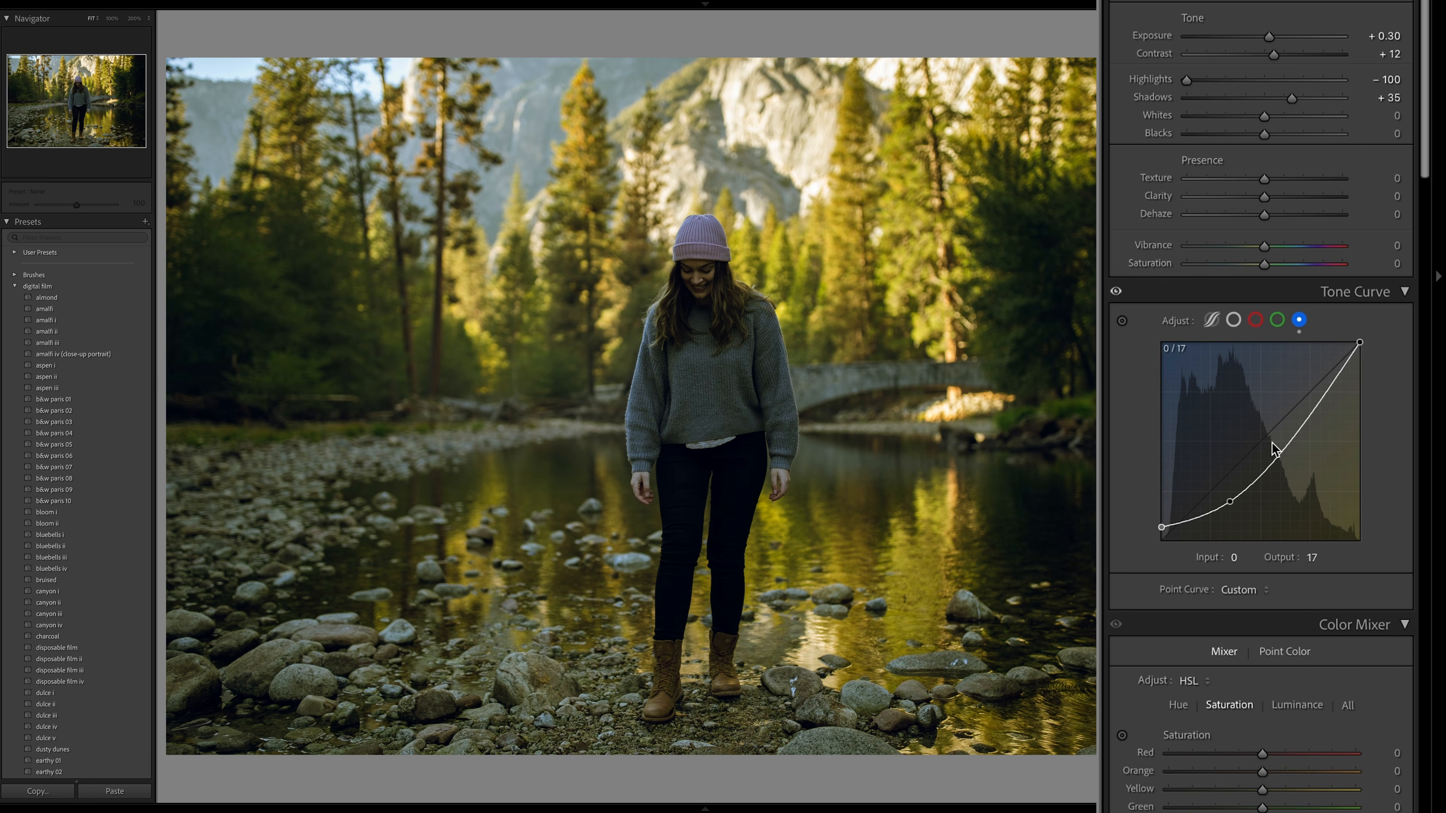
pyautogui.moveTo(1301, 430); pyautogui.dragTo(1295, 424)
pyautogui.moveTo(1360, 343); pyautogui.dragTo(1360, 361)
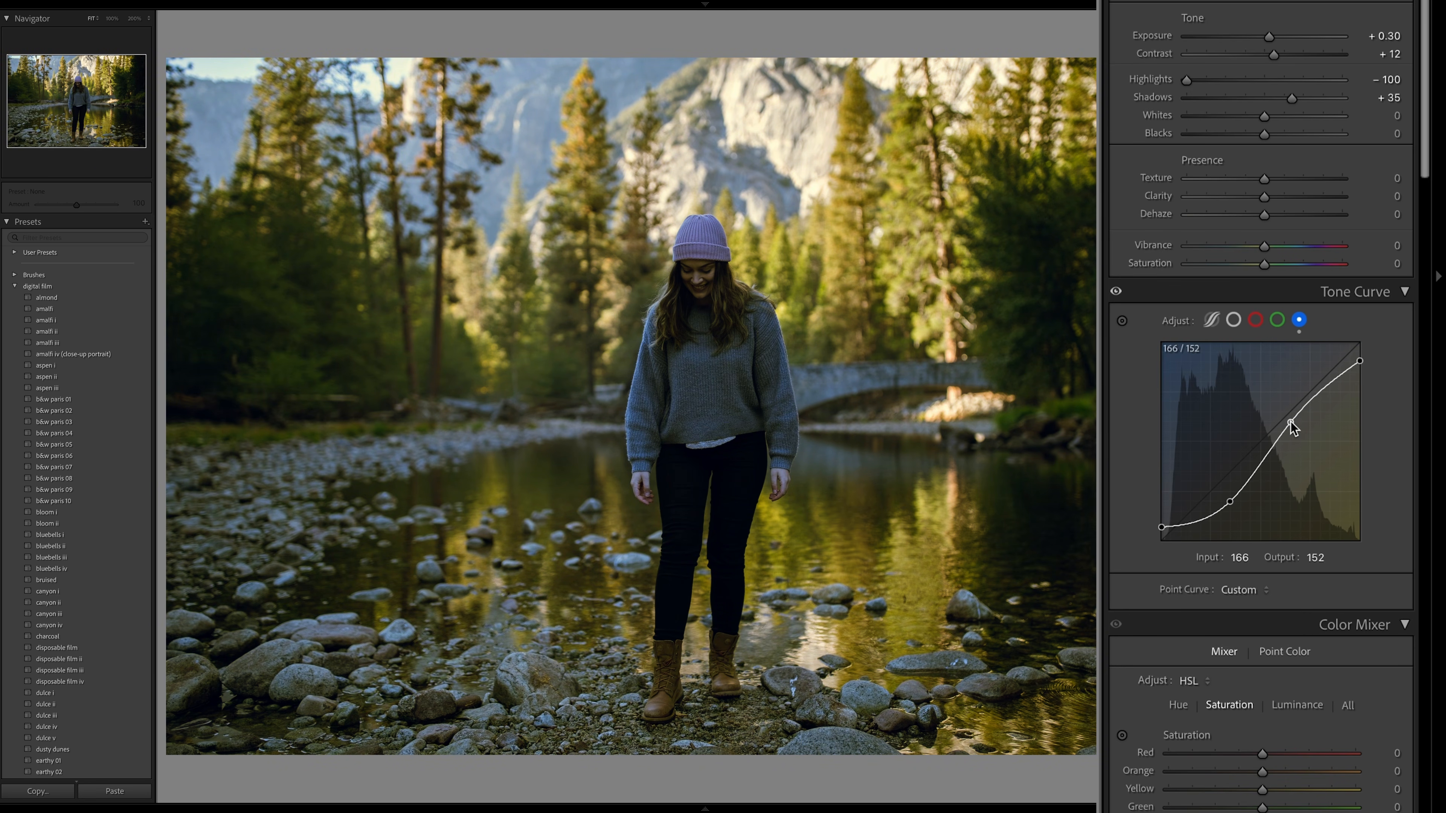
# - Add a slightly lowered shadow point and a highlight point to the green curve, and lower its white point to output 233
pyautogui.click(1277, 320)
pyautogui.click(1212, 492)
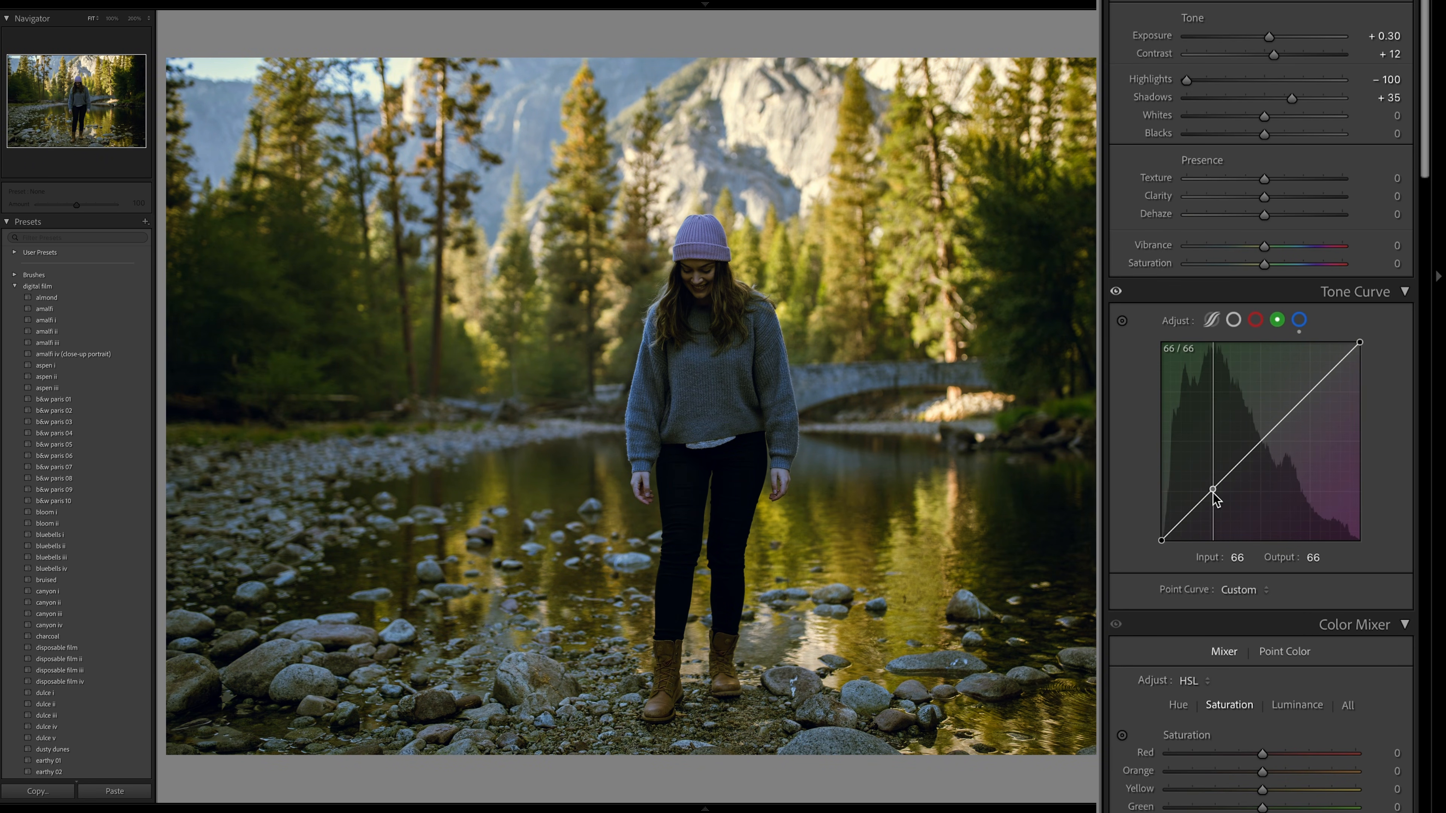
pyautogui.click(1299, 405)
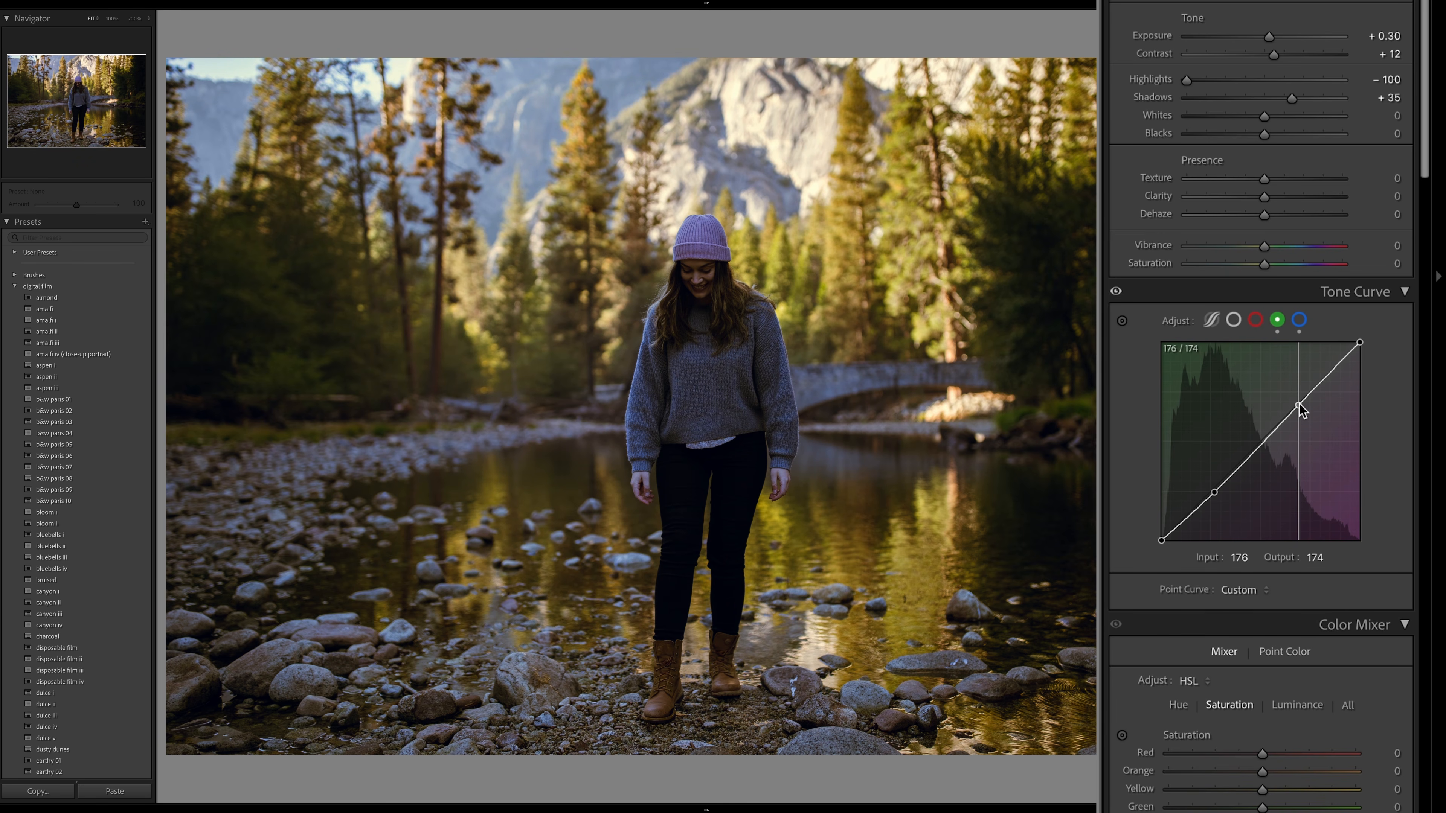
pyautogui.moveTo(1360, 343); pyautogui.dragTo(1371, 356)
pyautogui.moveTo(1299, 404); pyautogui.dragTo(1296, 404)
pyautogui.moveTo(1359, 359); pyautogui.dragTo(1364, 364)
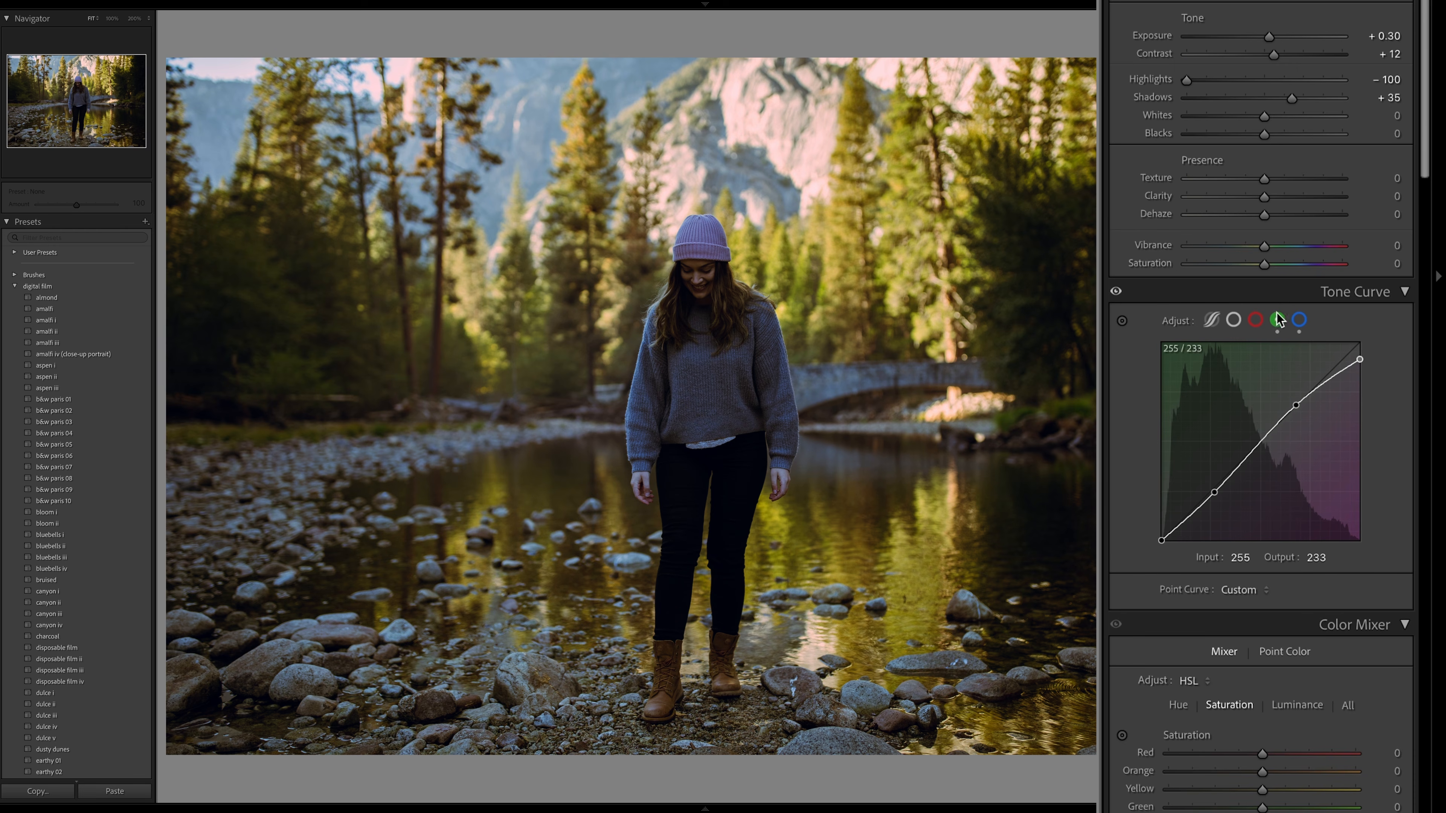
# - Refine the blue curve's highlight point and move its shadow point to input 80, output 40
pyautogui.click(1299, 320)
pyautogui.moveTo(1291, 424); pyautogui.dragTo(1296, 423)
pyautogui.moveTo(1230, 501); pyautogui.dragTo(1224, 511)
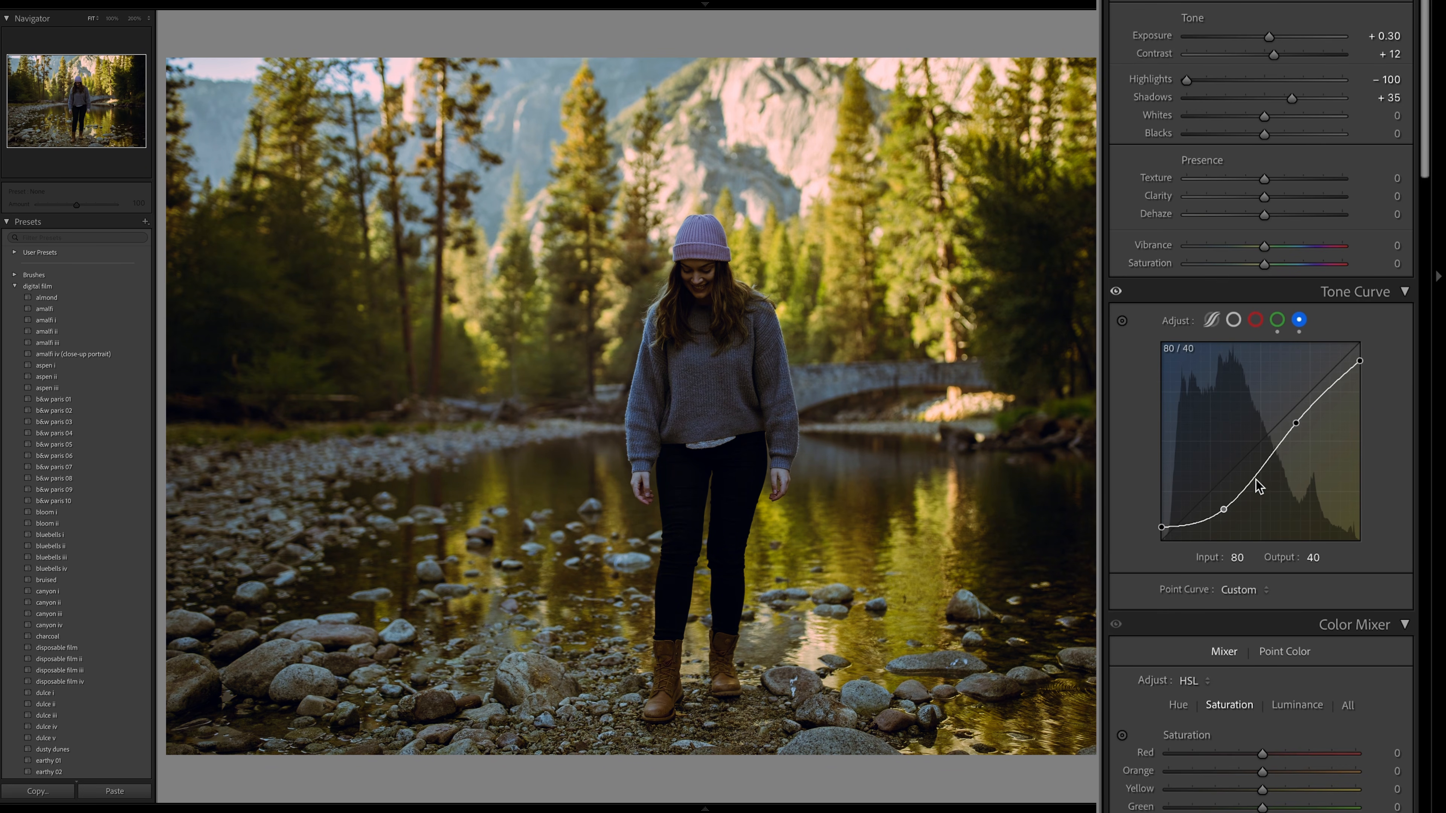
# - Lower the blue curve's white point further and set the green curve's highlight point to input 170, output 167
pyautogui.moveTo(1360, 361); pyautogui.dragTo(1295, 411)
pyautogui.click(1278, 321)
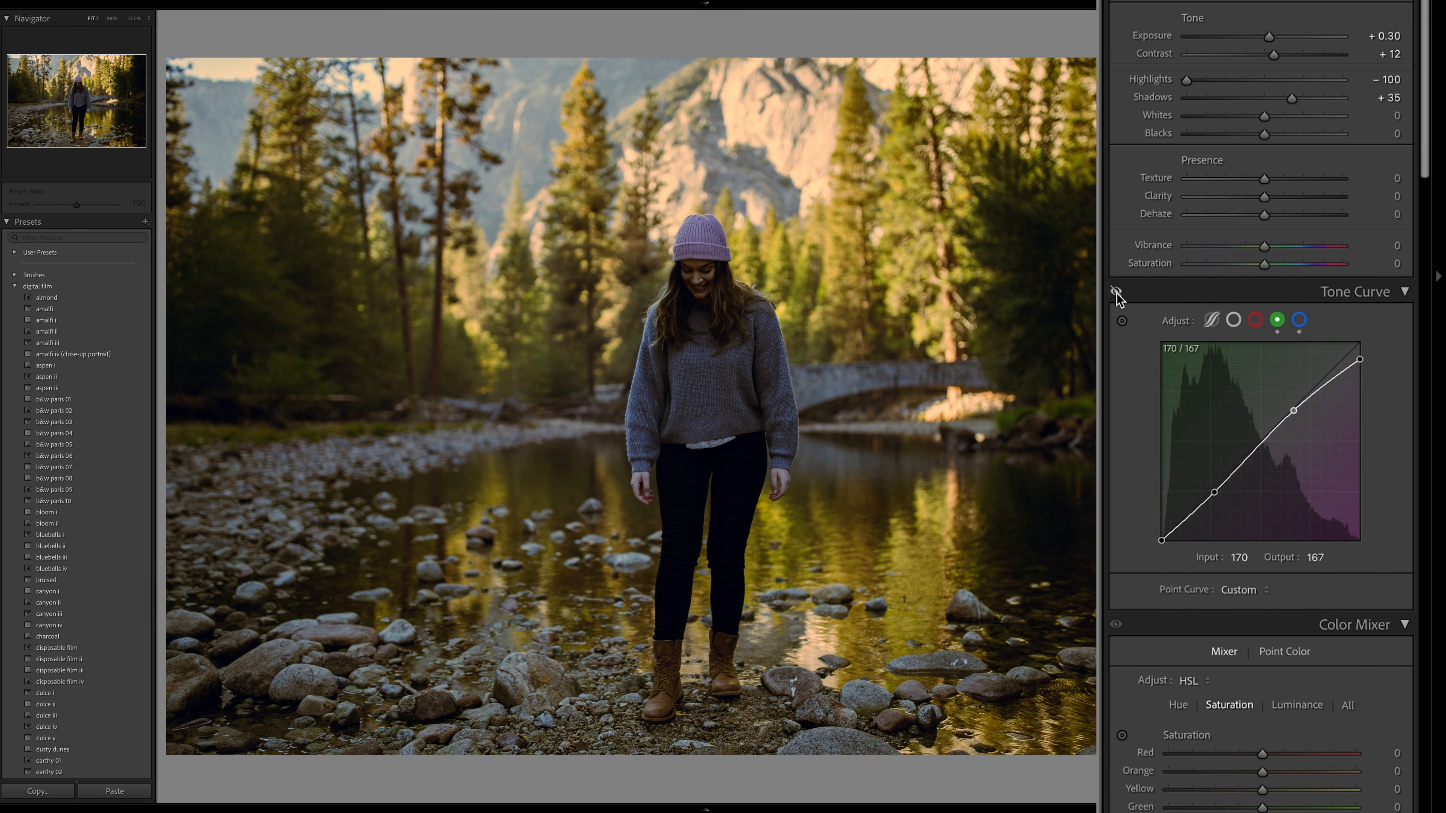
# - Compare the river photo with and without the tone curve adjustments
pyautogui.click(1116, 292)
pyautogui.click(1117, 293)
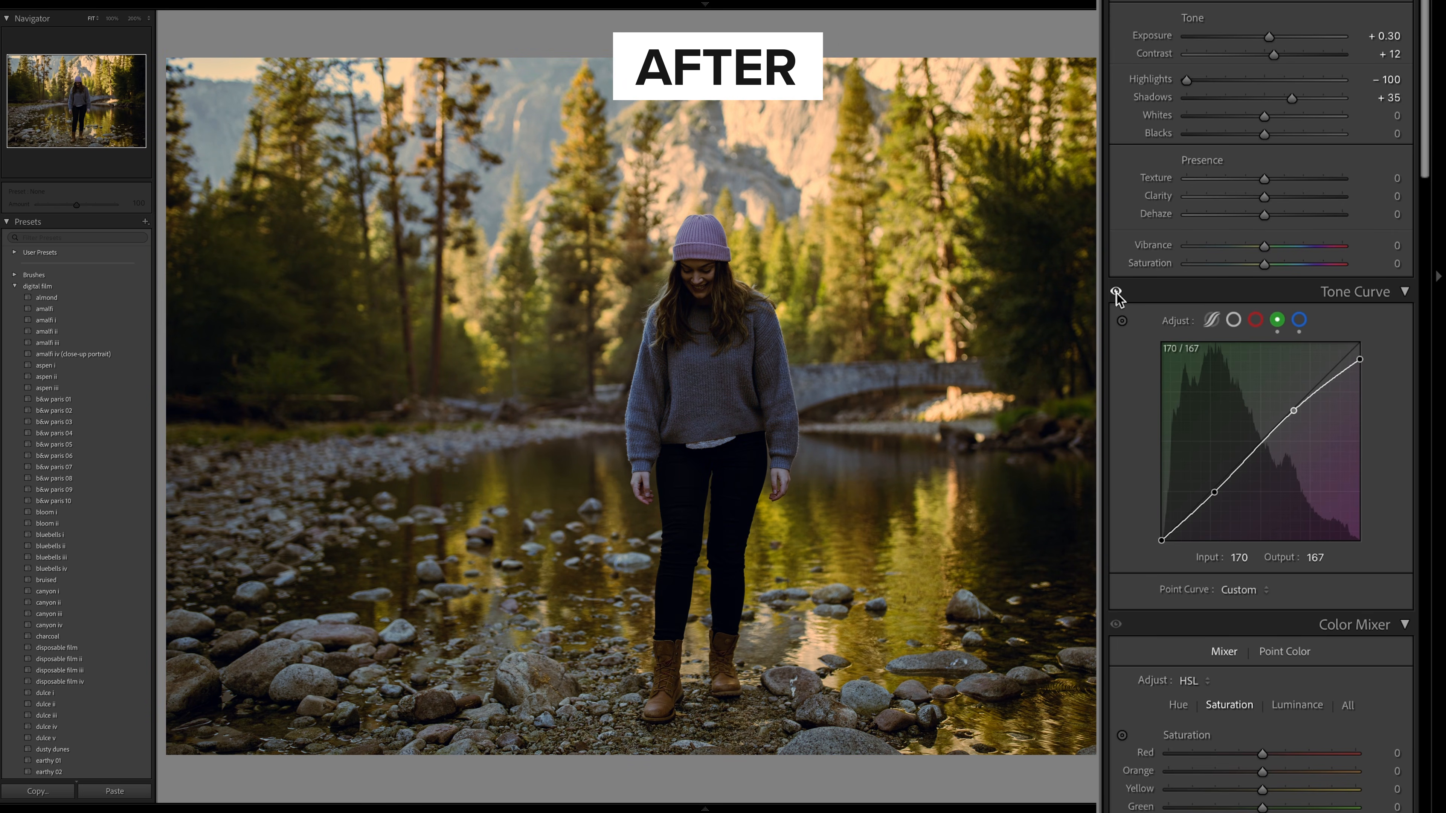
pyautogui.click(1116, 292)
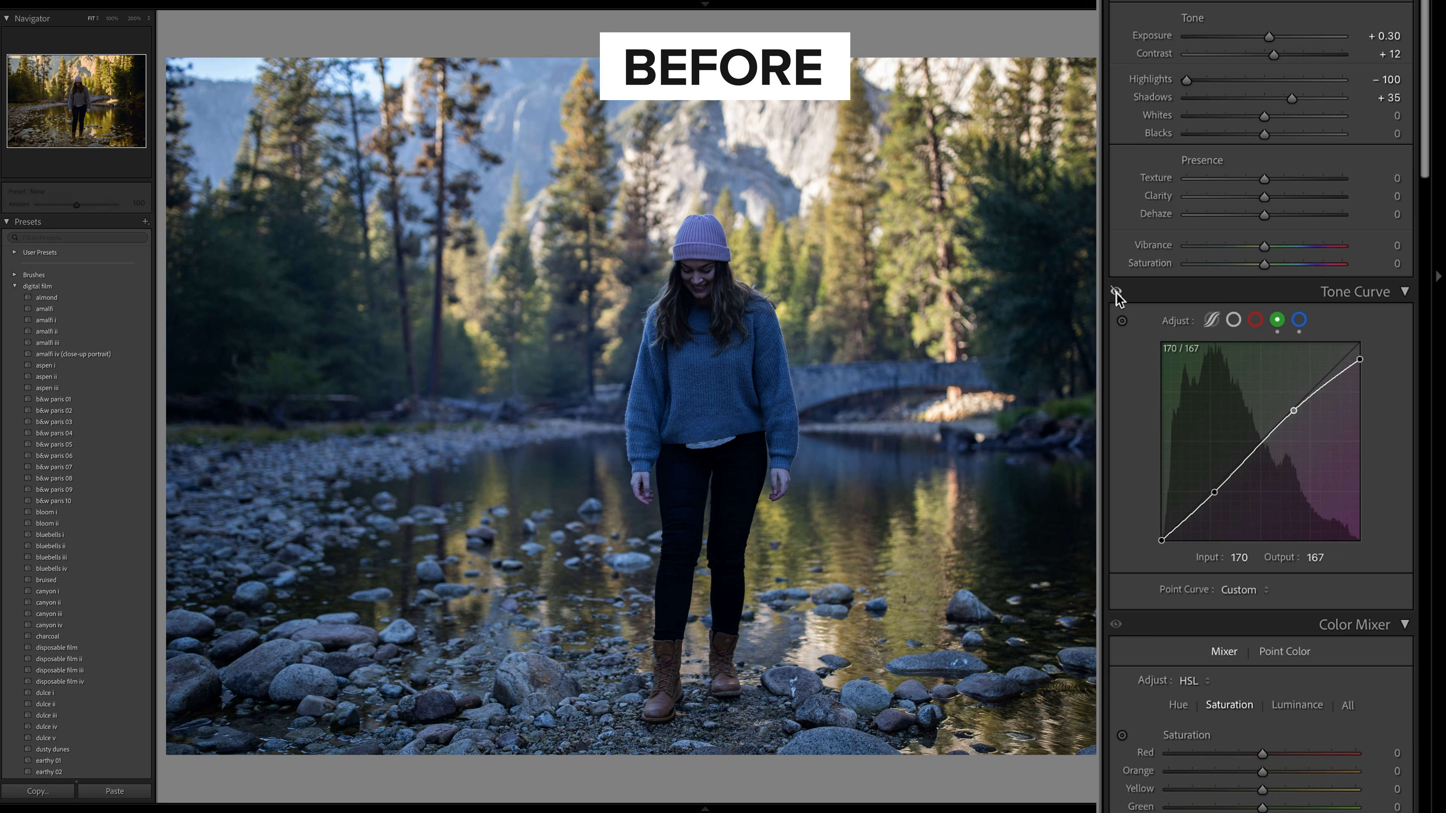
pyautogui.click(1117, 293)
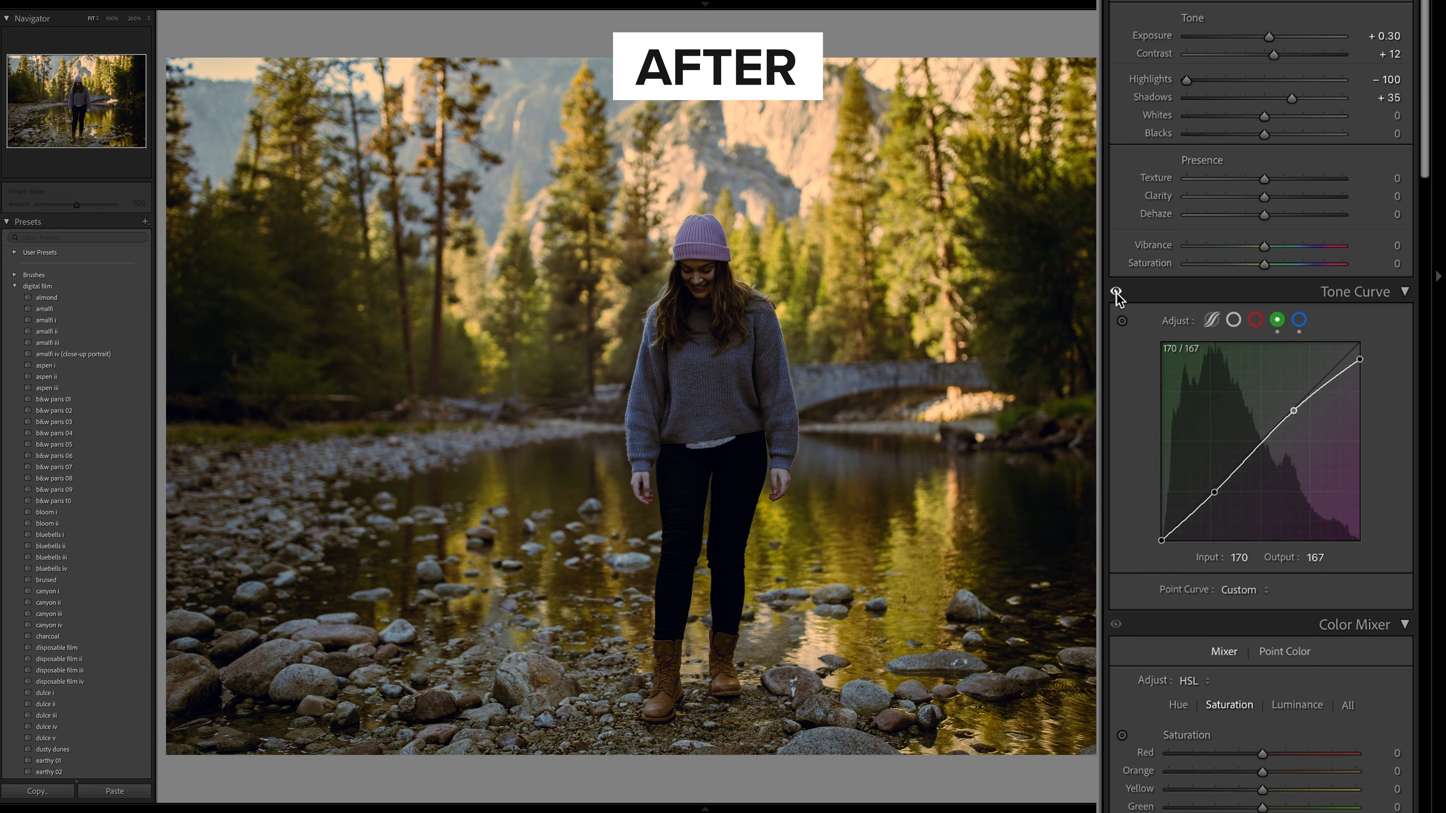